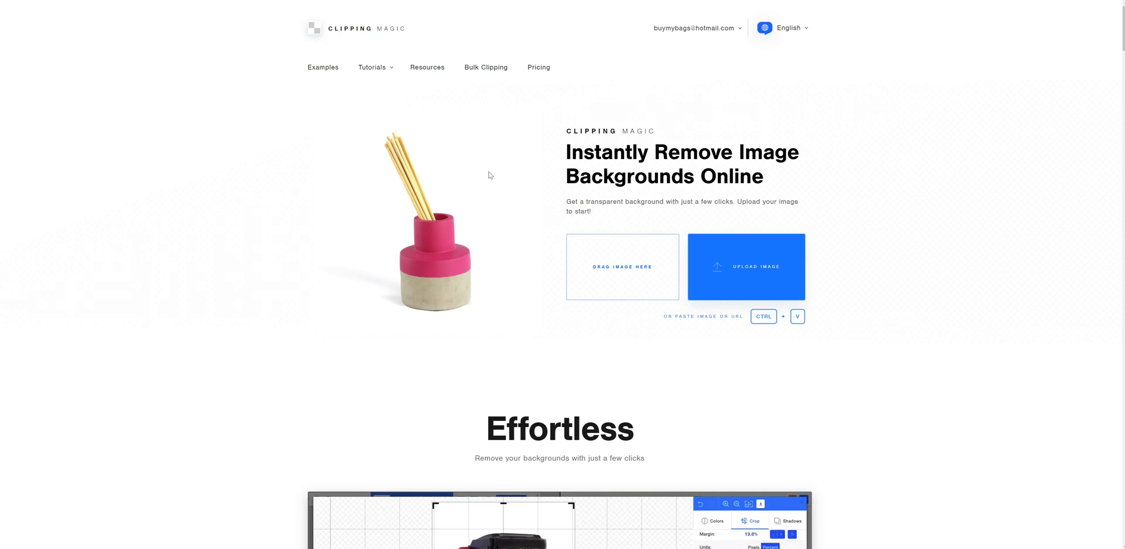
- After viewing the subscription plans, upload Sub_Category_Body_Mud_Masks.jpg into the clipping editor
{"action": "left_click", "coordinate": [489, 173]}
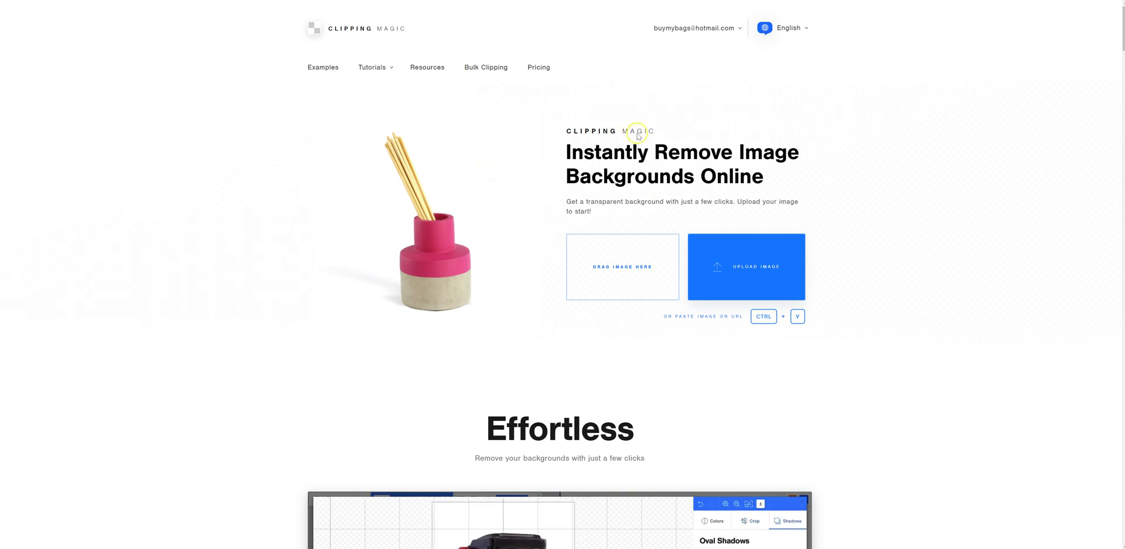
{"action": "left_click", "coordinate": [544, 69]}
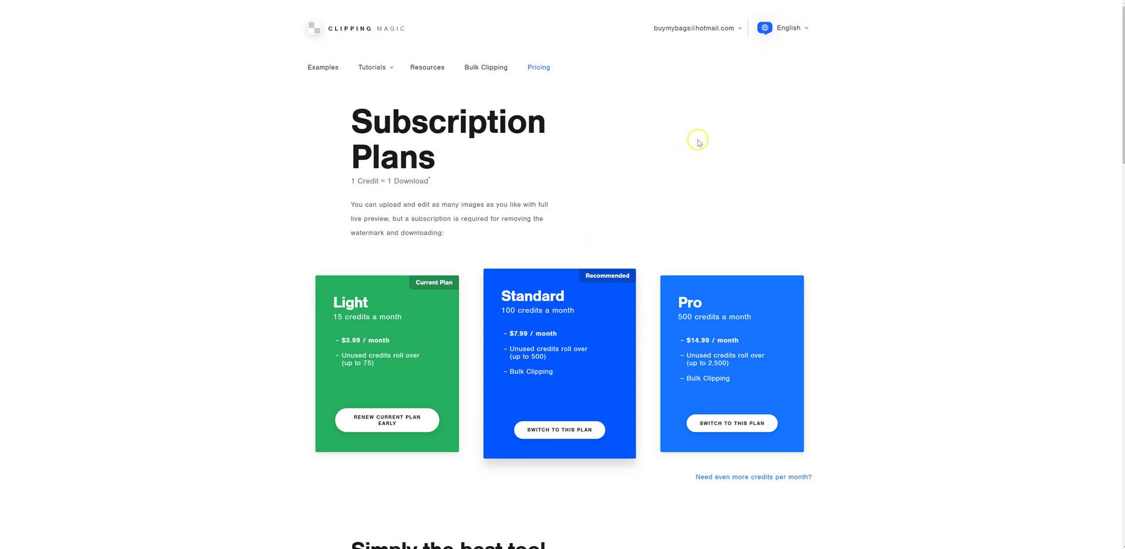
{"action": "left_click", "coordinate": [374, 30]}
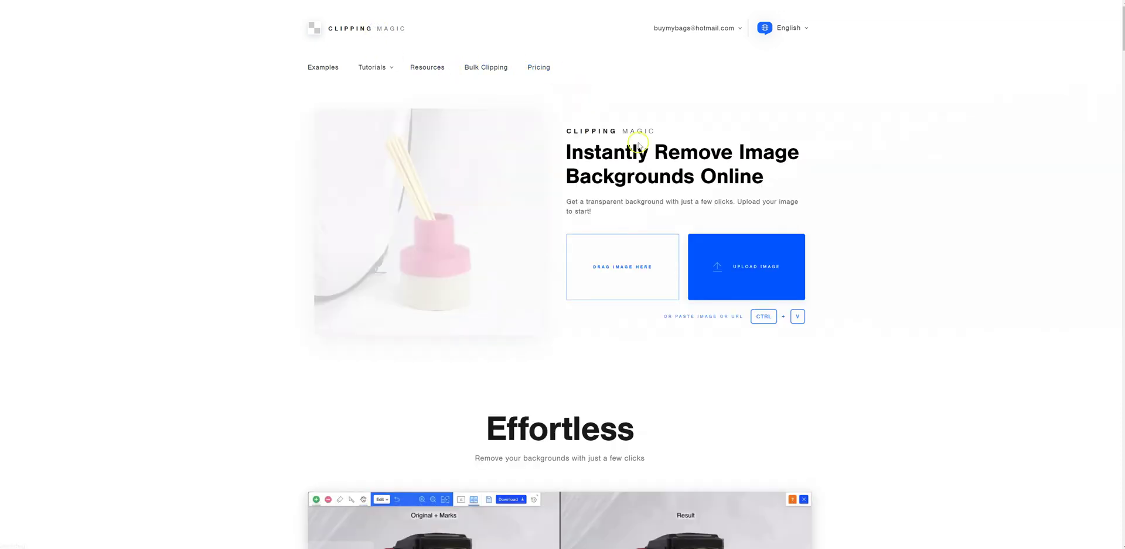
{"action": "left_click", "coordinate": [719, 267]}
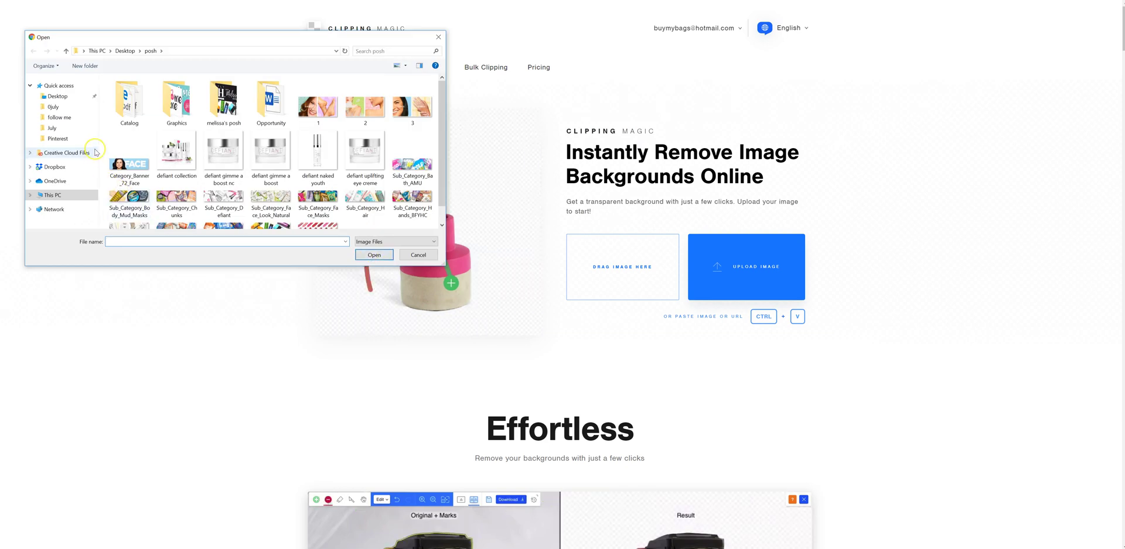
{"action": "double_click", "coordinate": [149, 195]}
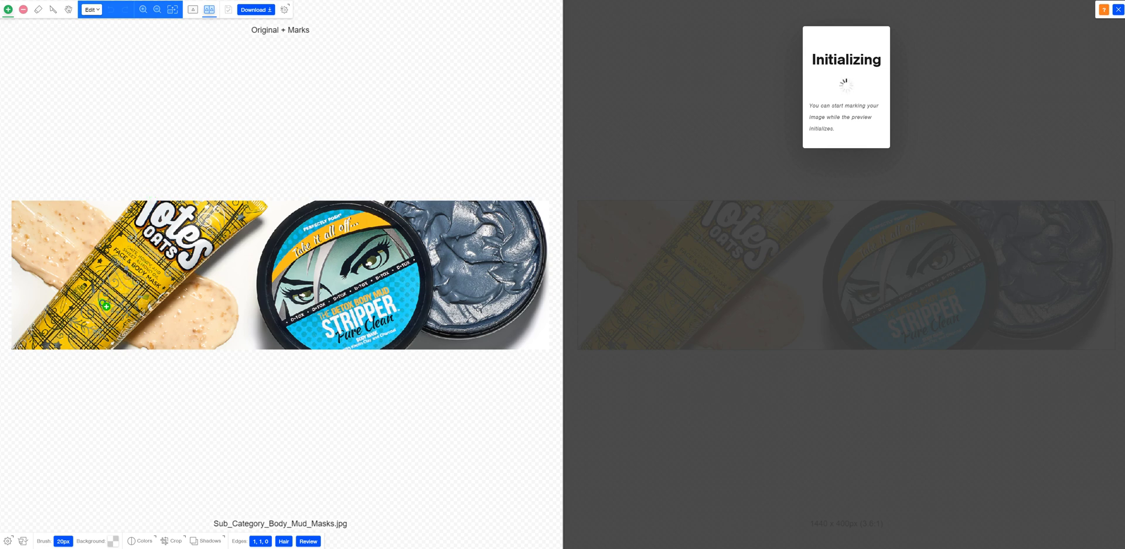
- Paint green keep strokes over the Totes Oats tube and the left cream swatch
{"action": "left_click_drag", "start_coordinate": [87, 335], "coordinate": [206, 202]}
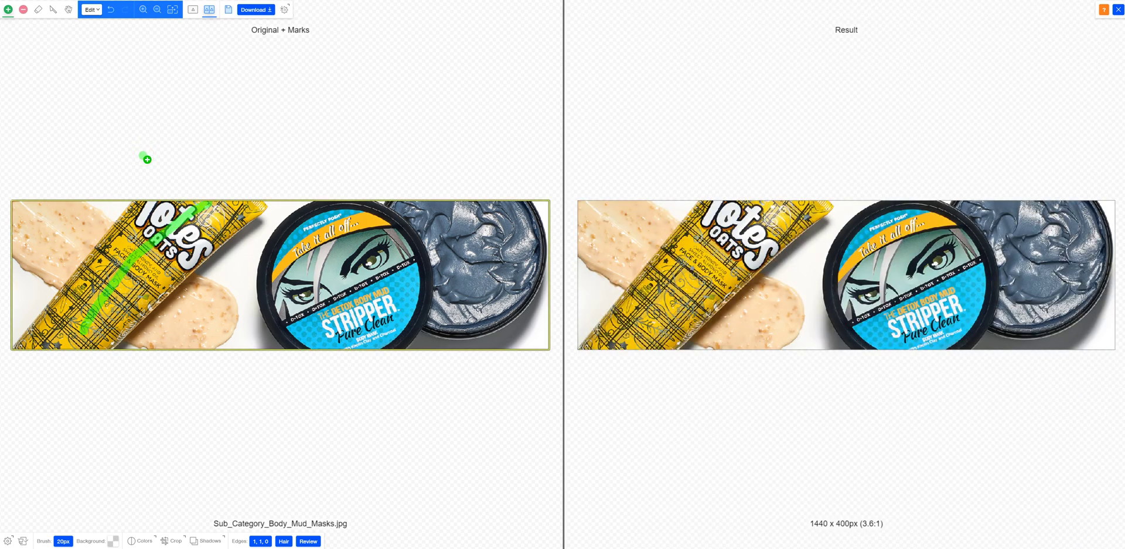
{"action": "left_click", "coordinate": [57, 229]}
{"action": "left_click_drag", "start_coordinate": [57, 228], "coordinate": [192, 329]}
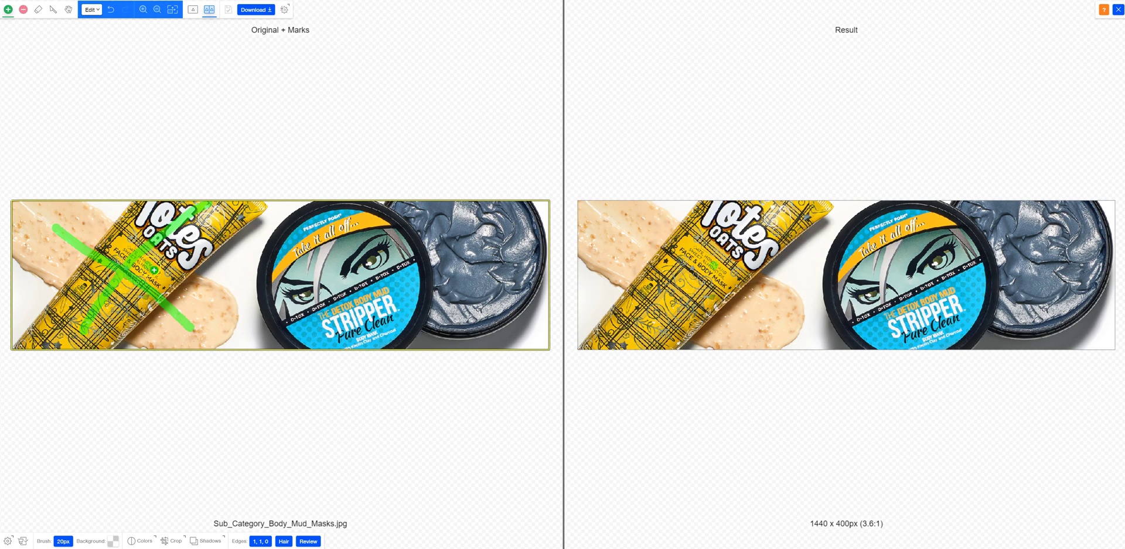
- Paint red remove marks across the Stripper jar and the background around the Totes tube
{"action": "left_click", "coordinate": [24, 10]}
{"action": "left_click", "coordinate": [108, 209]}
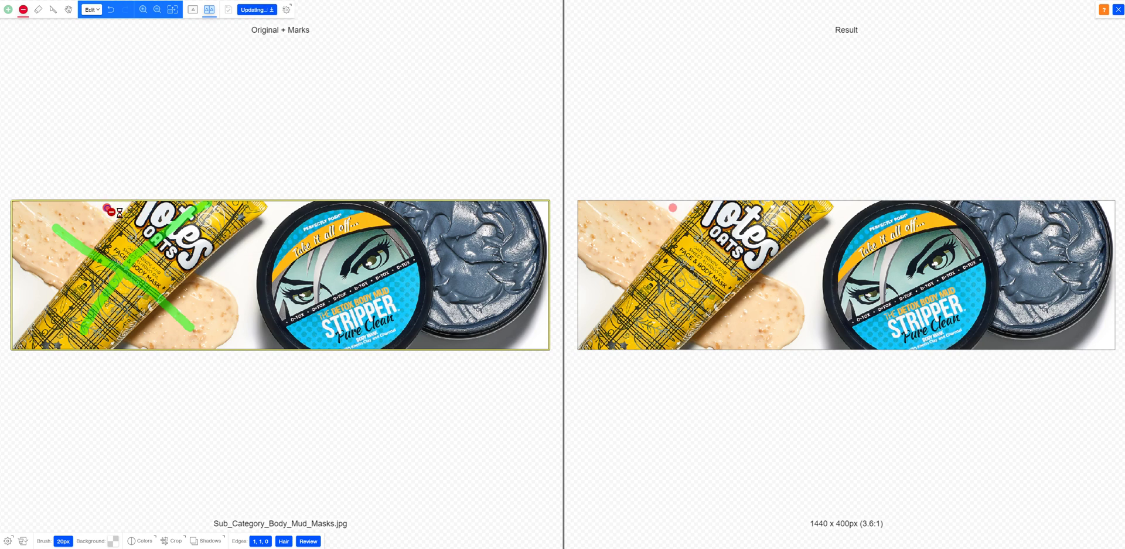
{"action": "left_click", "coordinate": [30, 293]}
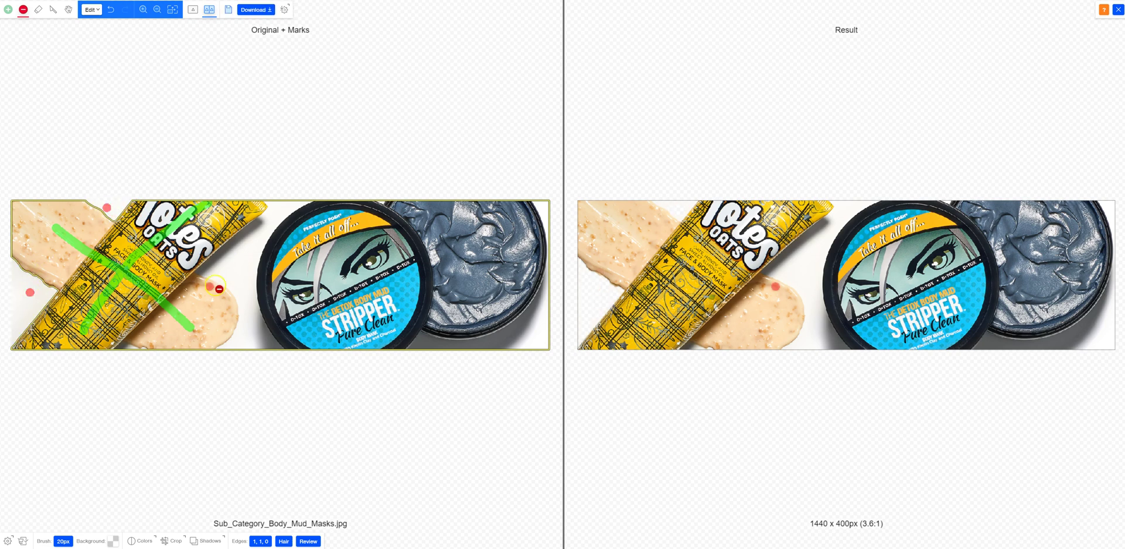
{"action": "left_click", "coordinate": [218, 265]}
{"action": "left_click_drag", "start_coordinate": [299, 274], "coordinate": [527, 261]}
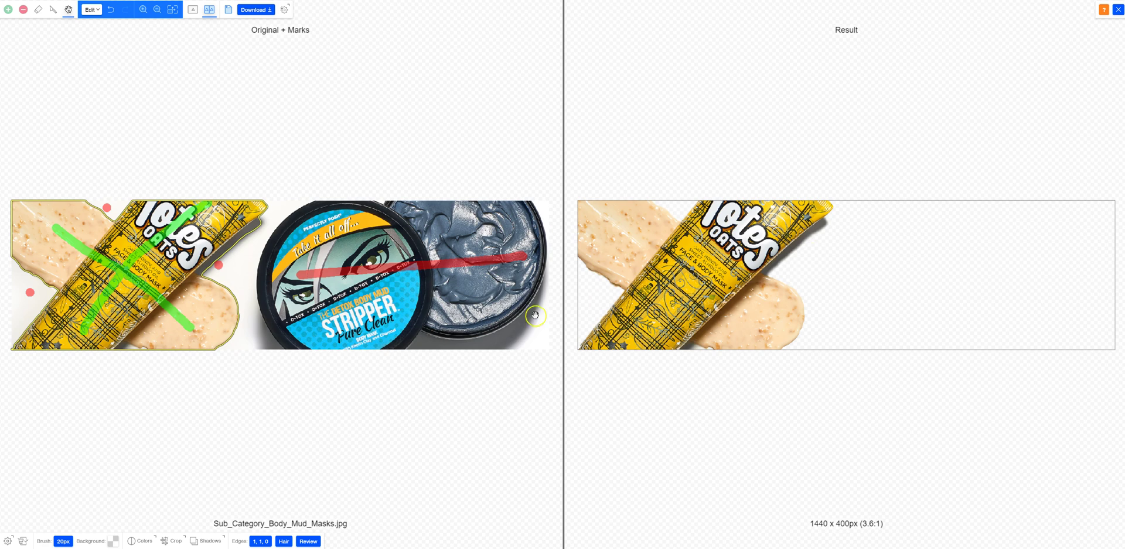
{"action": "left_click_drag", "start_coordinate": [119, 360], "coordinate": [128, 354]}
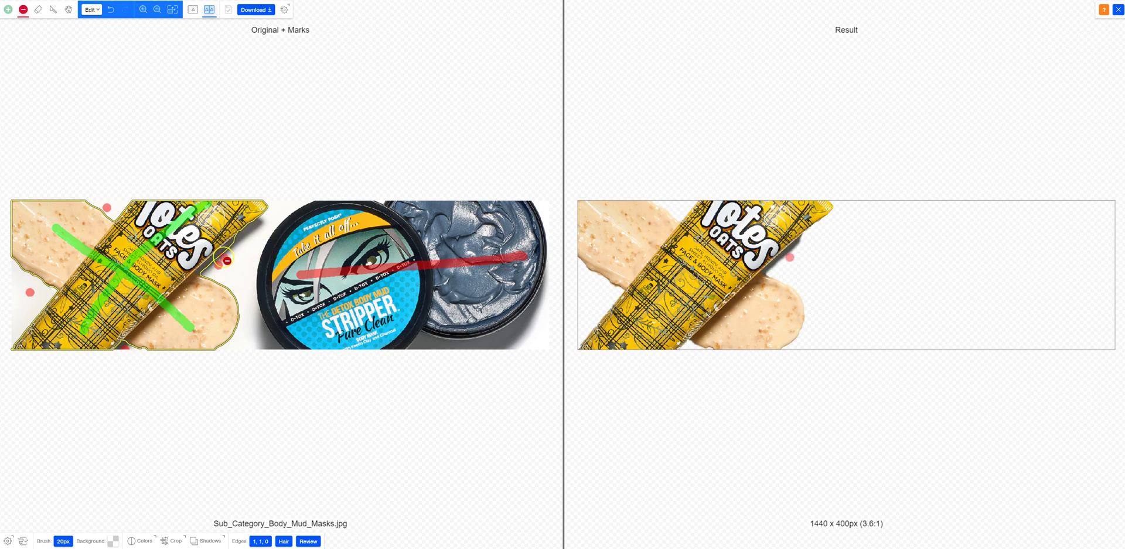
{"action": "left_click", "coordinate": [220, 262]}
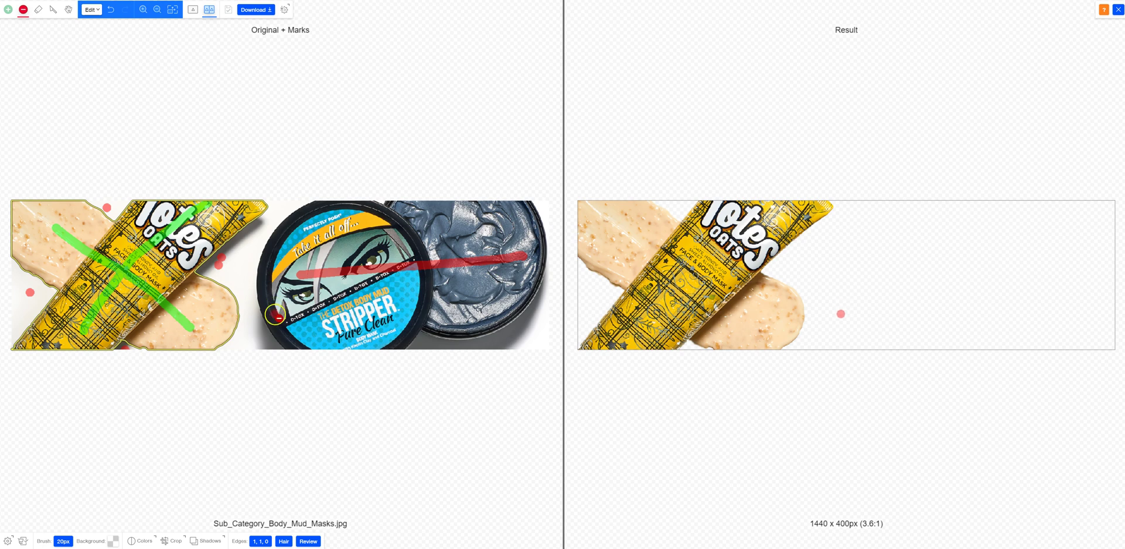
- Zoom in, change the brush from 20px to 5px, and dab a remove dot by the tube's edge
{"action": "scroll", "coordinate": [243, 273], "scroll_direction": "up", "scroll_amount": 4}
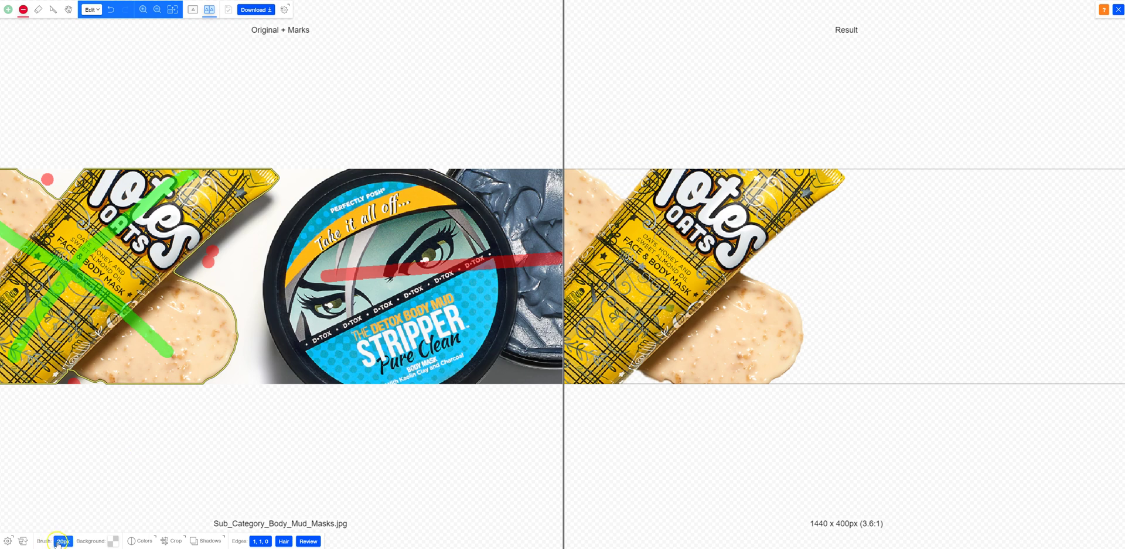
{"action": "left_click", "coordinate": [58, 542]}
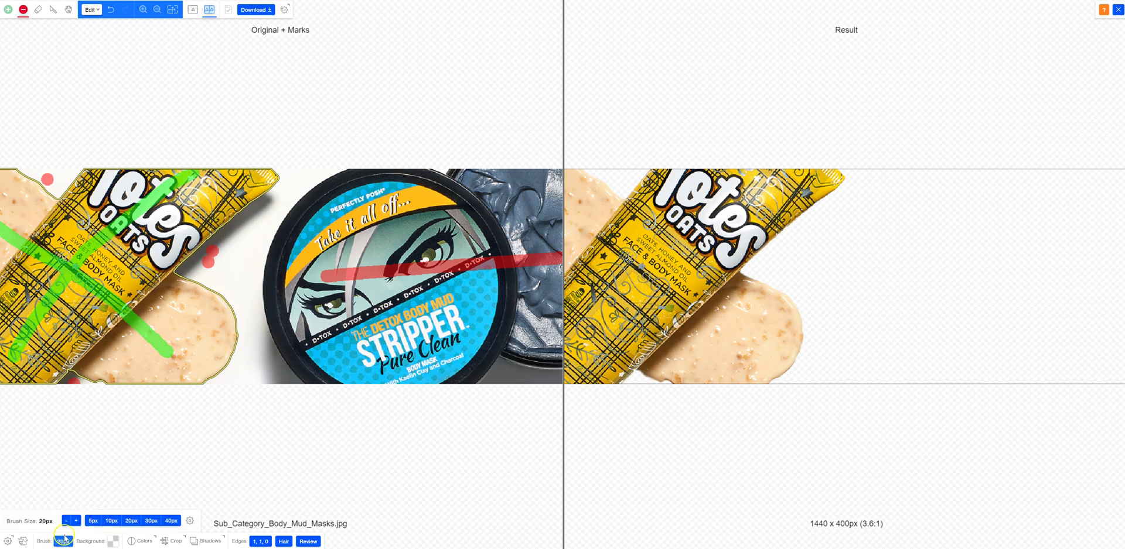
{"action": "left_click", "coordinate": [92, 521]}
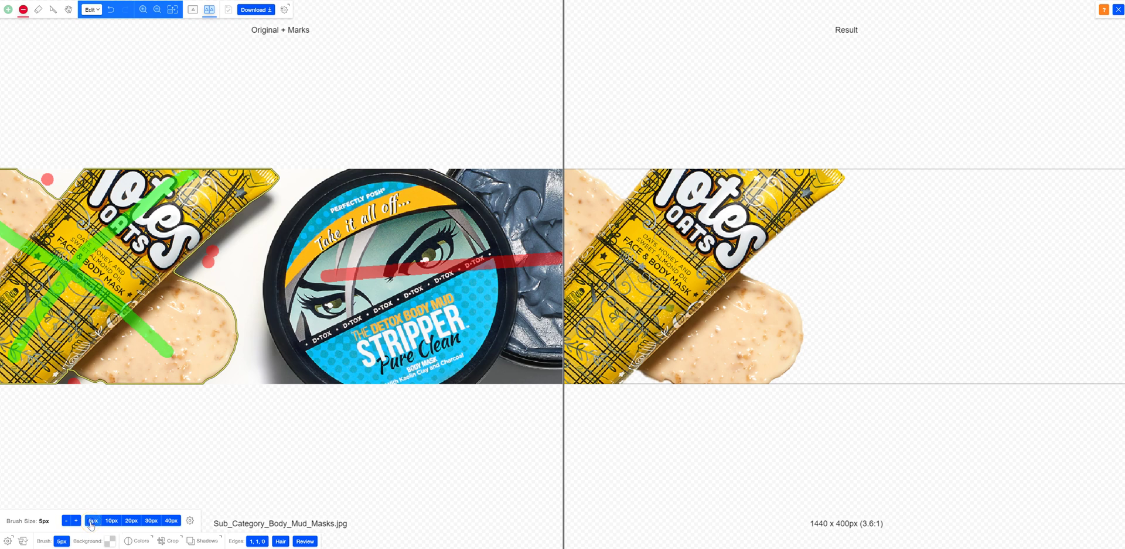
{"action": "left_click", "coordinate": [183, 349]}
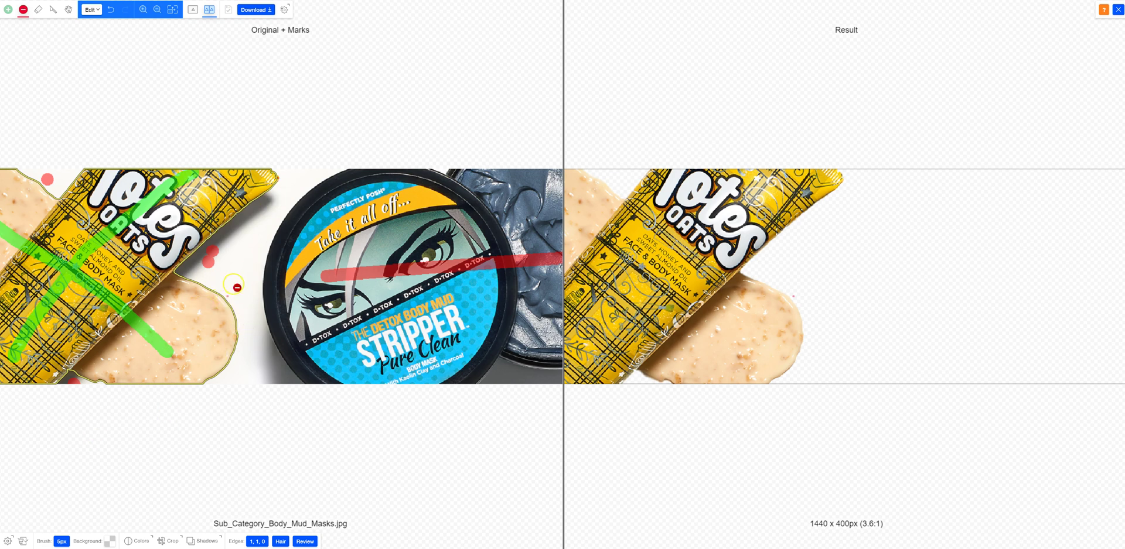
- Crop the result in from the right to frame the Totes tube and cream at 677 x 400px
{"action": "left_click", "coordinate": [167, 541]}
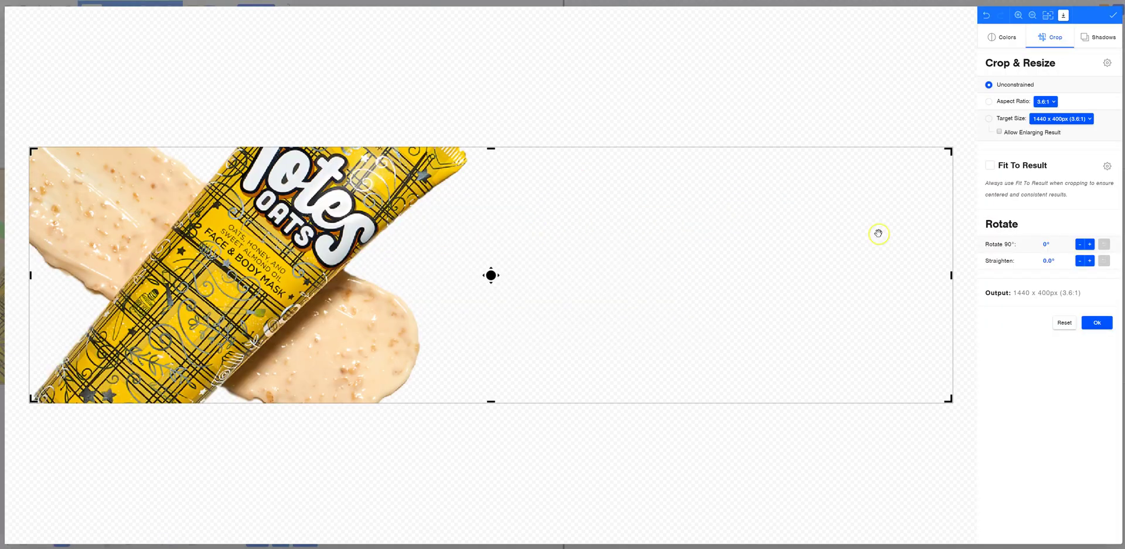
{"action": "left_click_drag", "start_coordinate": [950, 276], "coordinate": [463, 282]}
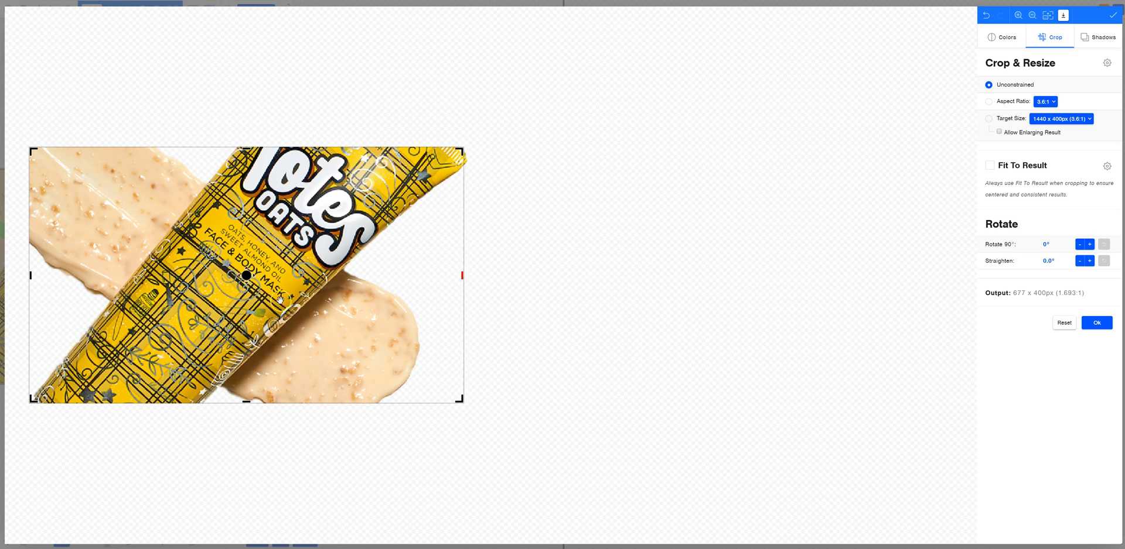
{"action": "left_click", "coordinate": [1097, 322]}
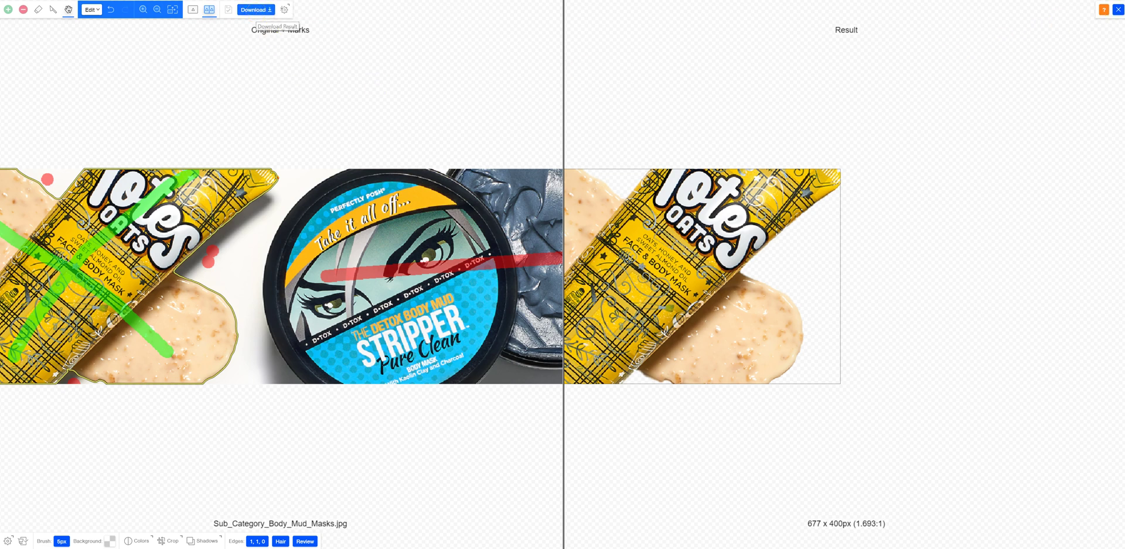
- Download the clipped tube result, then upload the two-women photo found by searching the Desktop
{"action": "left_click", "coordinate": [255, 9]}
{"action": "left_click", "coordinate": [1117, 11]}
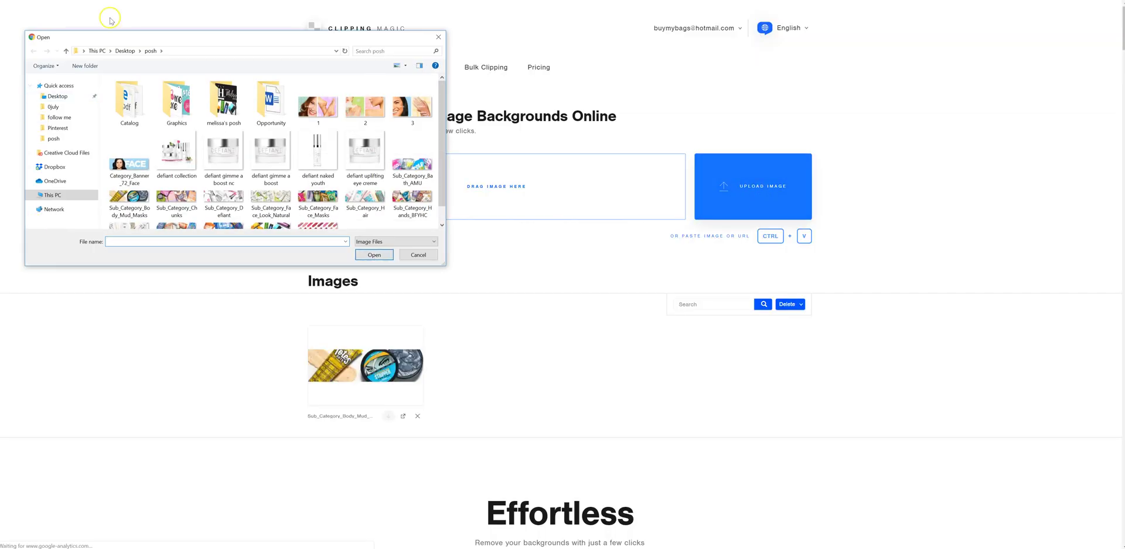
{"action": "left_click", "coordinate": [124, 51]}
{"action": "left_click", "coordinate": [390, 51]}
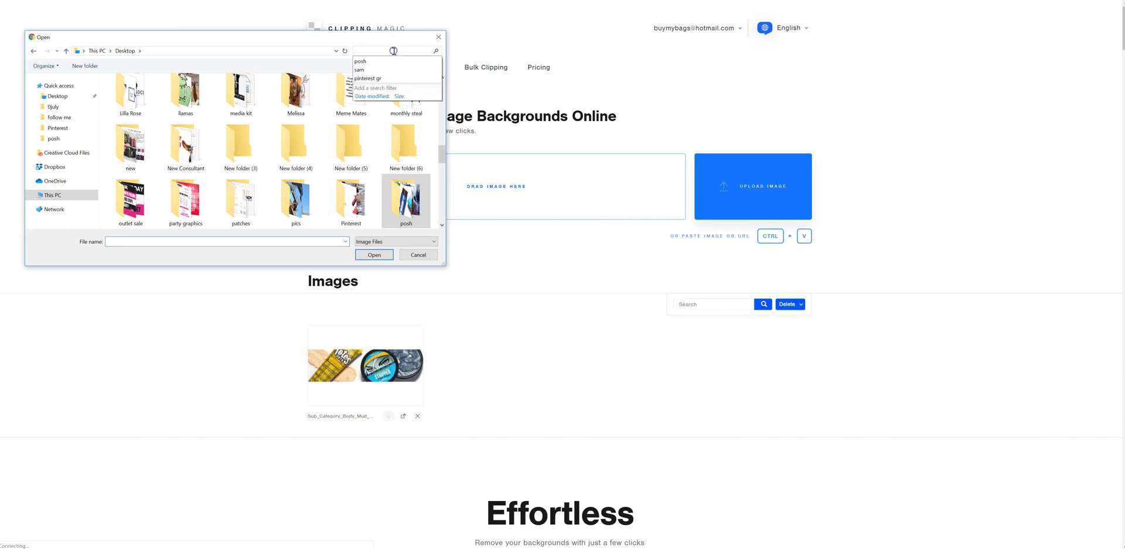
{"action": "left_click", "coordinate": [383, 69]}
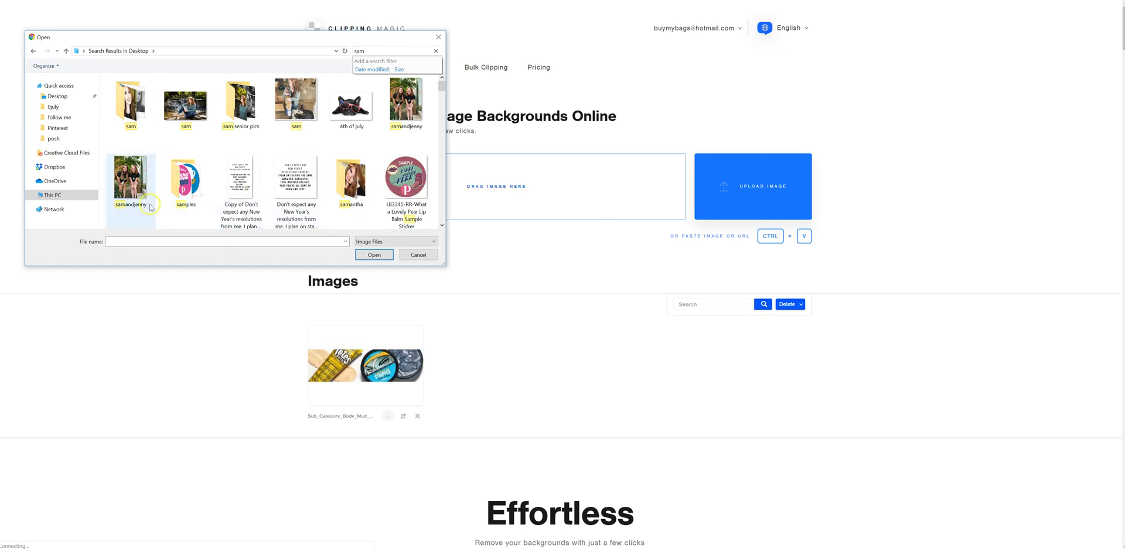
{"action": "double_click", "coordinate": [137, 191]}
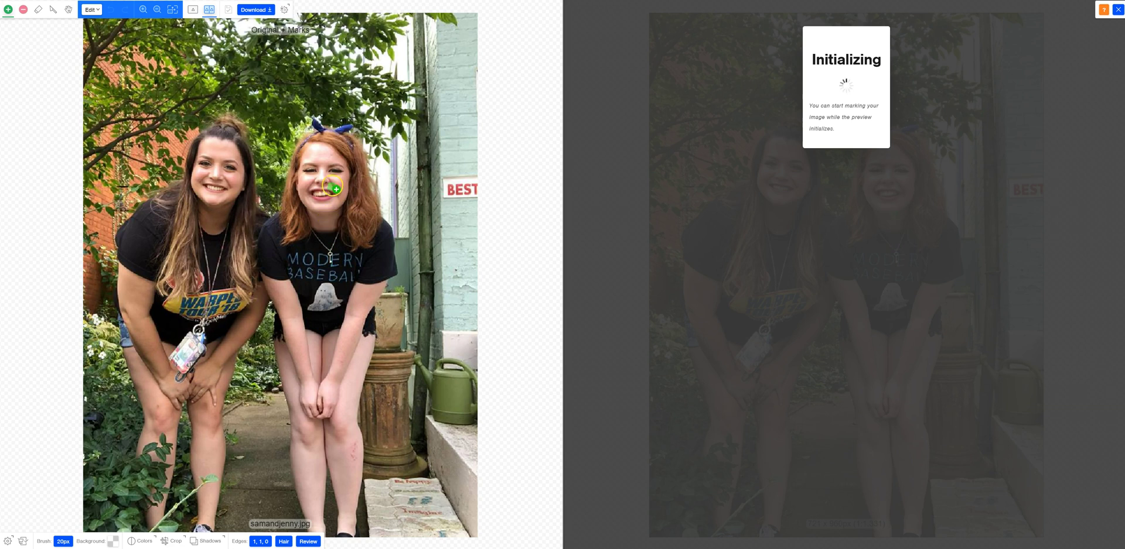
- Paint green keep strokes down the right-hand and left-hand women from head to knees
{"action": "mouse_move", "coordinate": [322, 151]}
{"action": "left_mouse_down"}
{"action": "mouse_move", "coordinate": [326, 402]}
{"action": "mouse_move", "coordinate": [347, 516]}
{"action": "left_mouse_up"}
{"action": "mouse_move", "coordinate": [309, 211]}
{"action": "left_mouse_down"}
{"action": "mouse_move", "coordinate": [294, 406]}
{"action": "mouse_move", "coordinate": [314, 503]}
{"action": "left_mouse_up"}
{"action": "left_click_drag", "start_coordinate": [238, 127], "coordinate": [236, 152]}
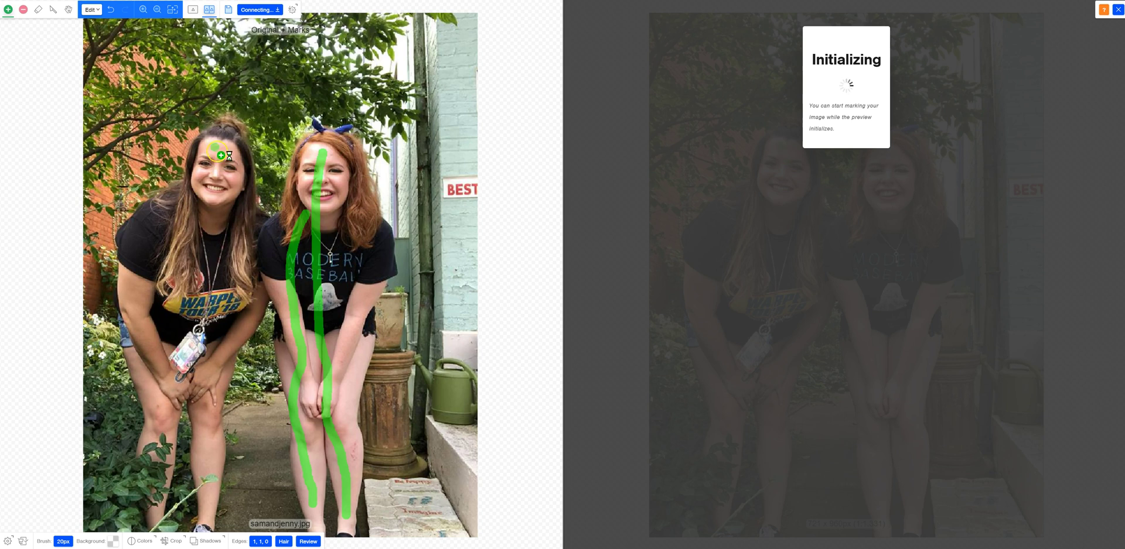
{"action": "mouse_move", "coordinate": [221, 155]}
{"action": "left_mouse_down"}
{"action": "mouse_move", "coordinate": [246, 278]}
{"action": "mouse_move", "coordinate": [203, 413]}
{"action": "left_mouse_up"}
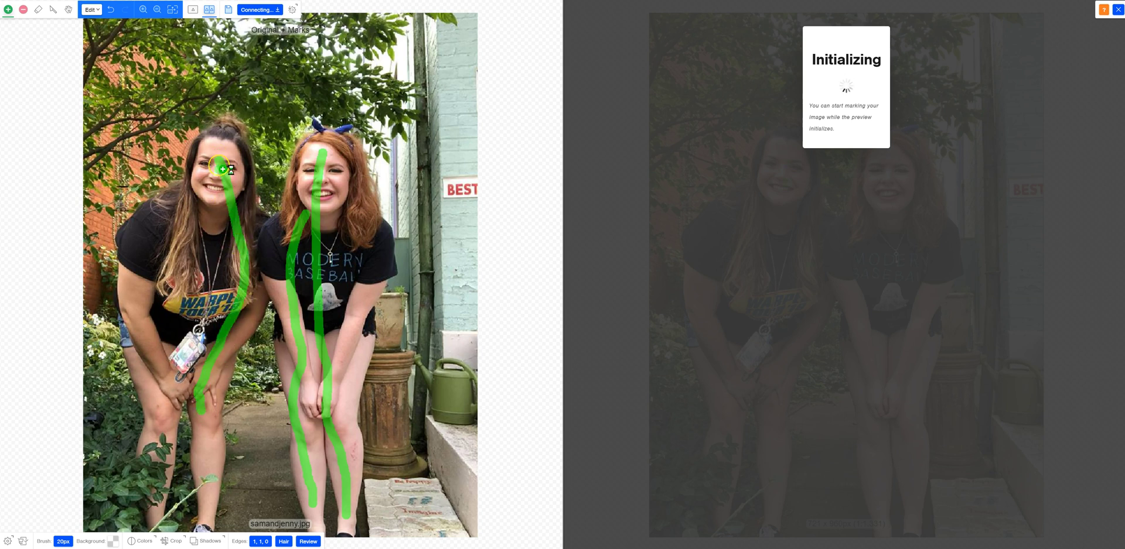
{"action": "mouse_move", "coordinate": [216, 163]}
{"action": "left_mouse_down"}
{"action": "mouse_move", "coordinate": [171, 328]}
{"action": "mouse_move", "coordinate": [167, 409]}
{"action": "mouse_move", "coordinate": [205, 420]}
{"action": "mouse_move", "coordinate": [209, 461]}
{"action": "left_mouse_up"}
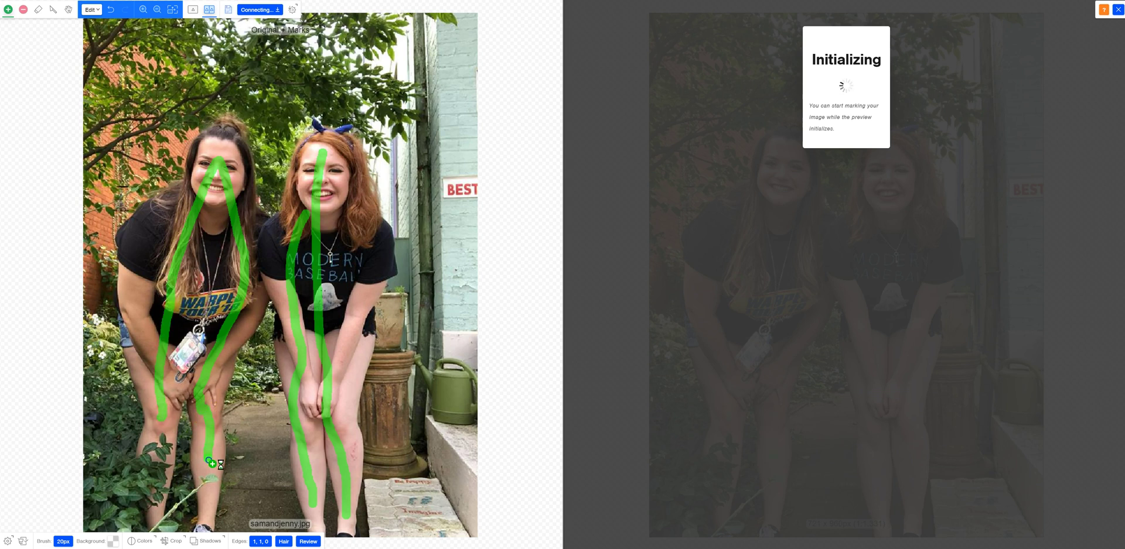
- Paint red remove strokes over the treetops, right wall, ground between the women and left brick wall
{"action": "left_click", "coordinate": [22, 11]}
{"action": "mouse_move", "coordinate": [125, 131]}
{"action": "left_mouse_down"}
{"action": "mouse_move", "coordinate": [249, 76]}
{"action": "mouse_move", "coordinate": [399, 99]}
{"action": "mouse_move", "coordinate": [431, 123]}
{"action": "left_mouse_up"}
{"action": "mouse_move", "coordinate": [417, 169]}
{"action": "left_mouse_down"}
{"action": "mouse_move", "coordinate": [436, 311]}
{"action": "mouse_move", "coordinate": [386, 451]}
{"action": "mouse_move", "coordinate": [403, 533]}
{"action": "left_mouse_up"}
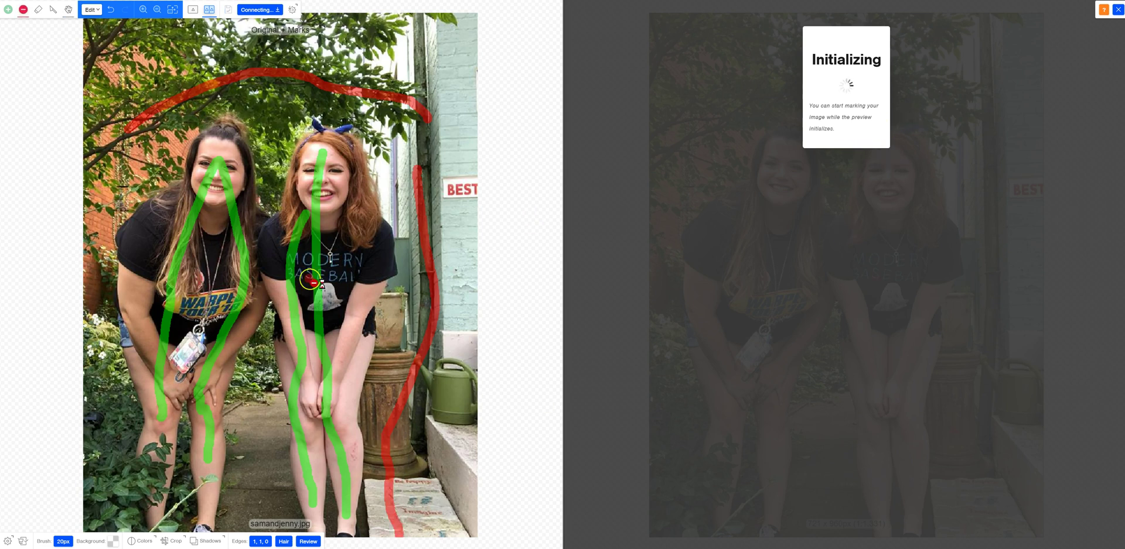
{"action": "left_click_drag", "start_coordinate": [258, 366], "coordinate": [268, 535]}
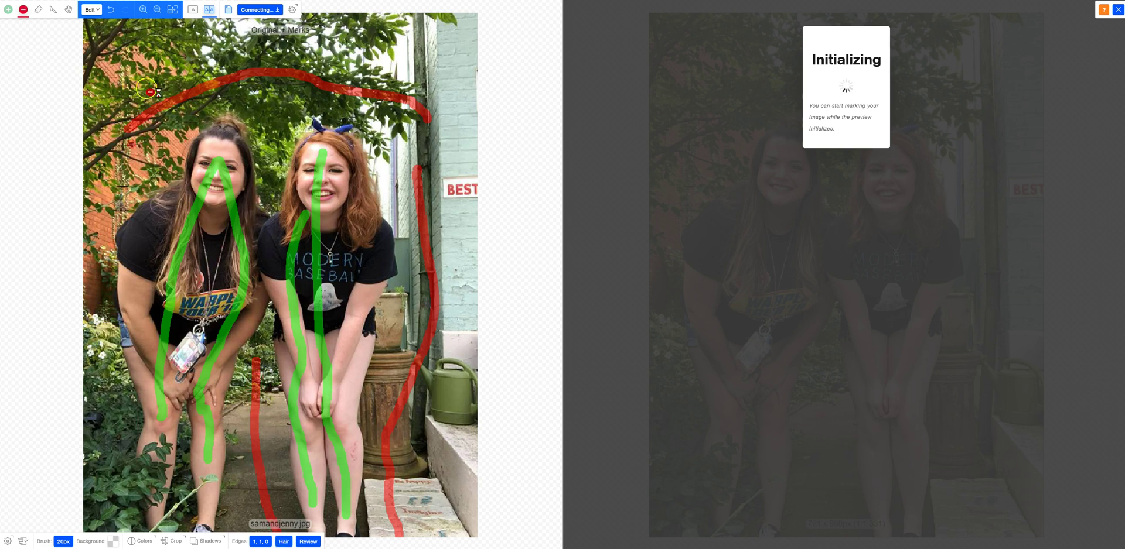
{"action": "mouse_move", "coordinate": [133, 97]}
{"action": "left_mouse_down"}
{"action": "mouse_move", "coordinate": [97, 260]}
{"action": "mouse_move", "coordinate": [98, 328]}
{"action": "mouse_move", "coordinate": [127, 425]}
{"action": "left_mouse_up"}
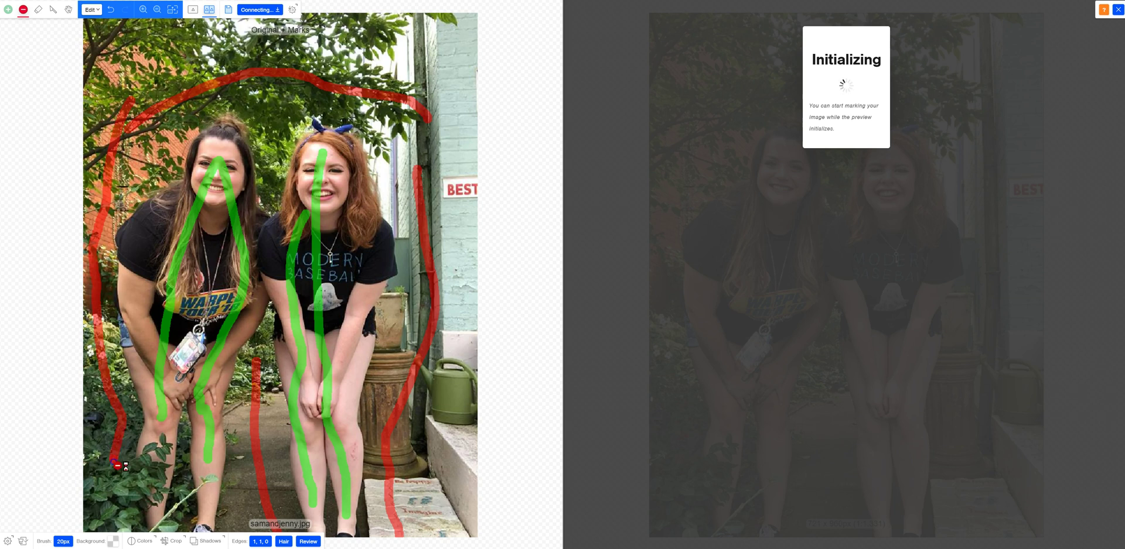
{"action": "left_click_drag", "start_coordinate": [114, 463], "coordinate": [114, 490]}
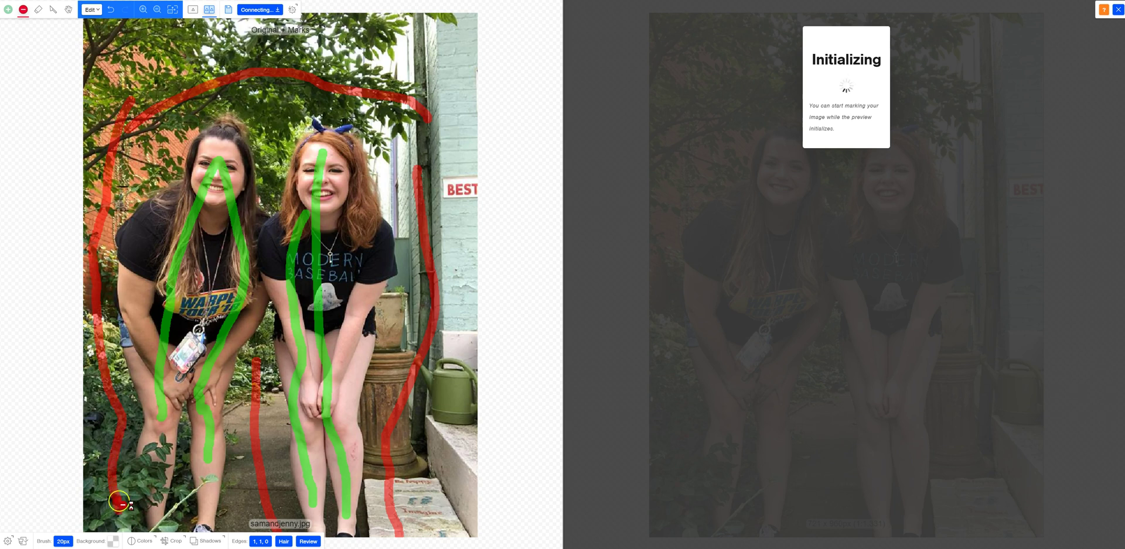
{"action": "left_click", "coordinate": [172, 542]}
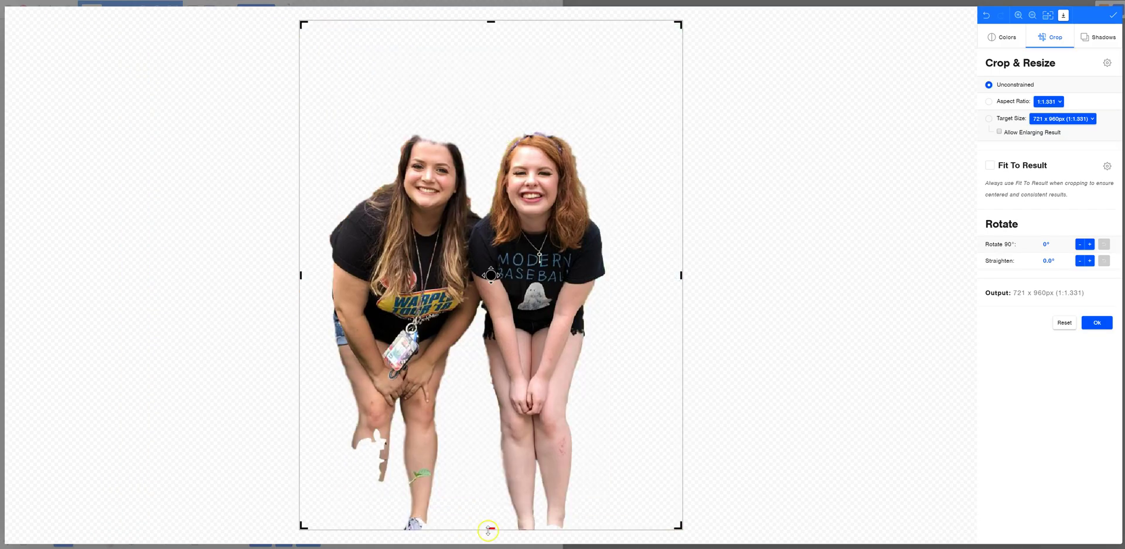
- Crop the cutout's bottom up to just above the knees, giving 721 x 765px
{"action": "left_click_drag", "start_coordinate": [488, 530], "coordinate": [496, 426]}
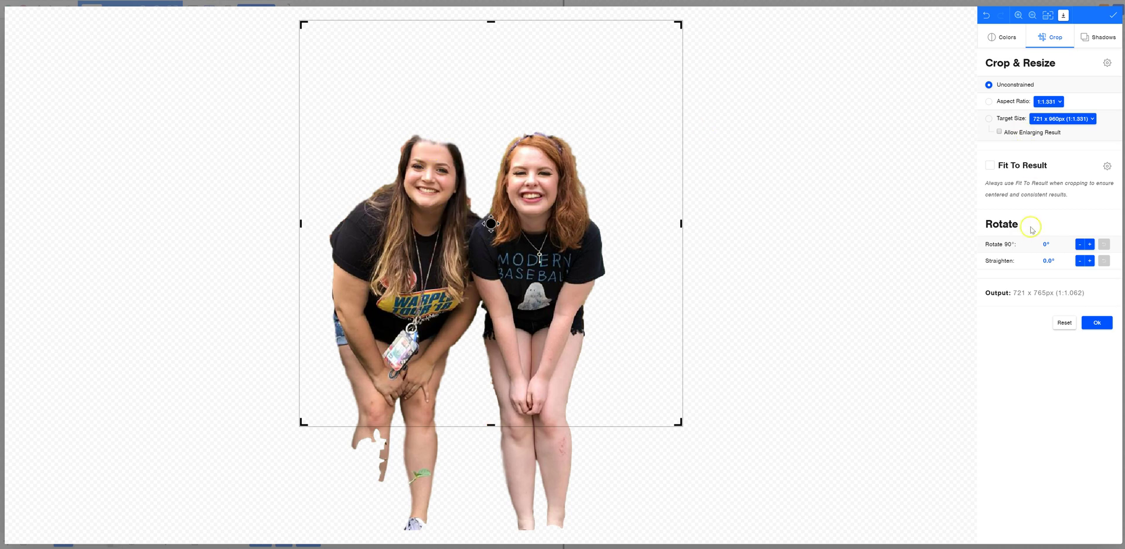
{"action": "left_click", "coordinate": [1090, 321]}
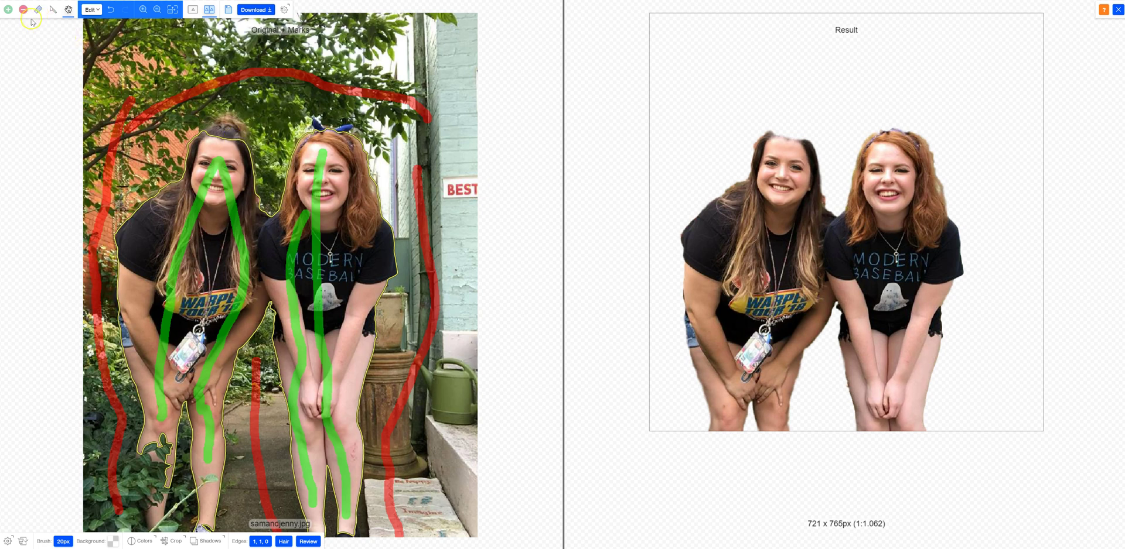
{"action": "left_click", "coordinate": [8, 10]}
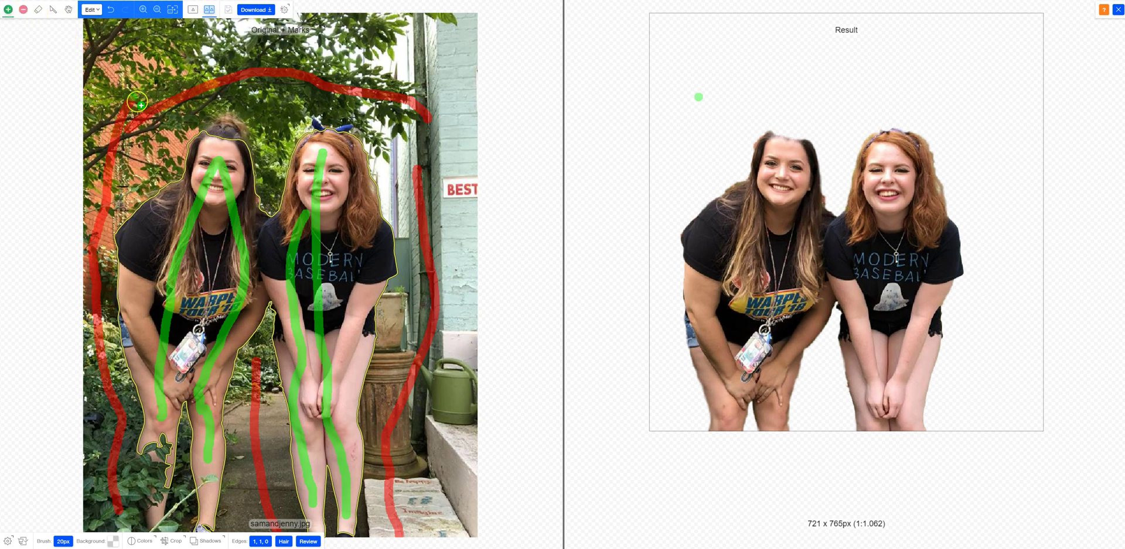
- Restore the left woman's hair bun and the right woman's blue bow, then remove a speck at the hair edge
{"action": "left_click", "coordinate": [223, 125]}
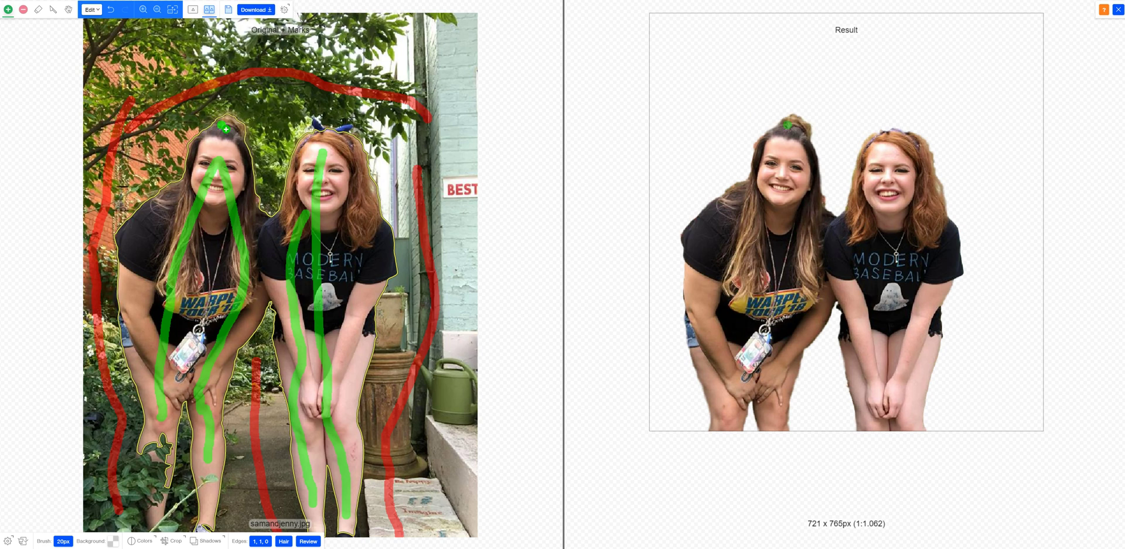
{"action": "left_click", "coordinate": [323, 132]}
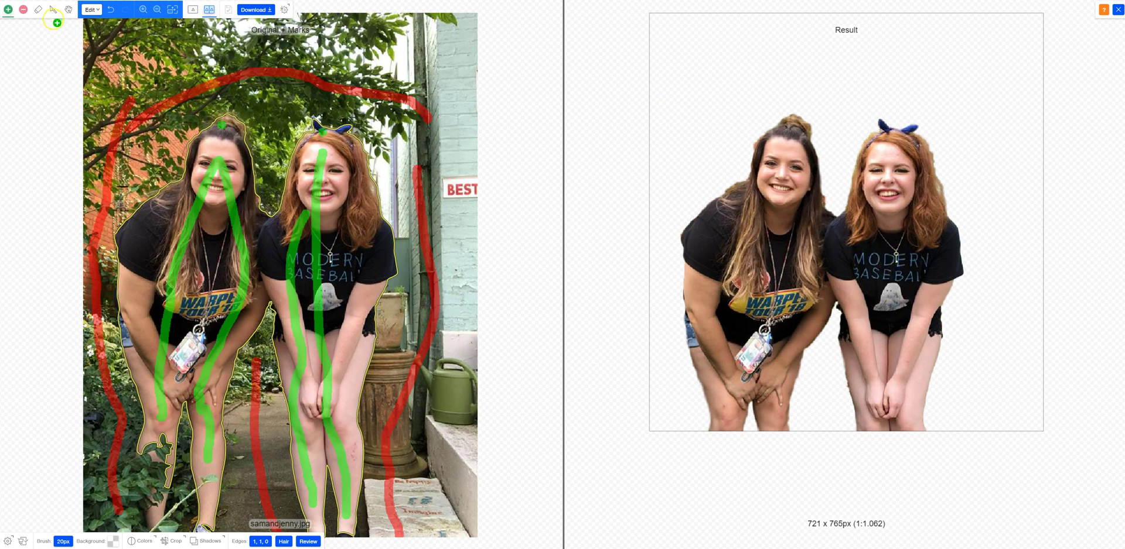
{"action": "left_click", "coordinate": [24, 11]}
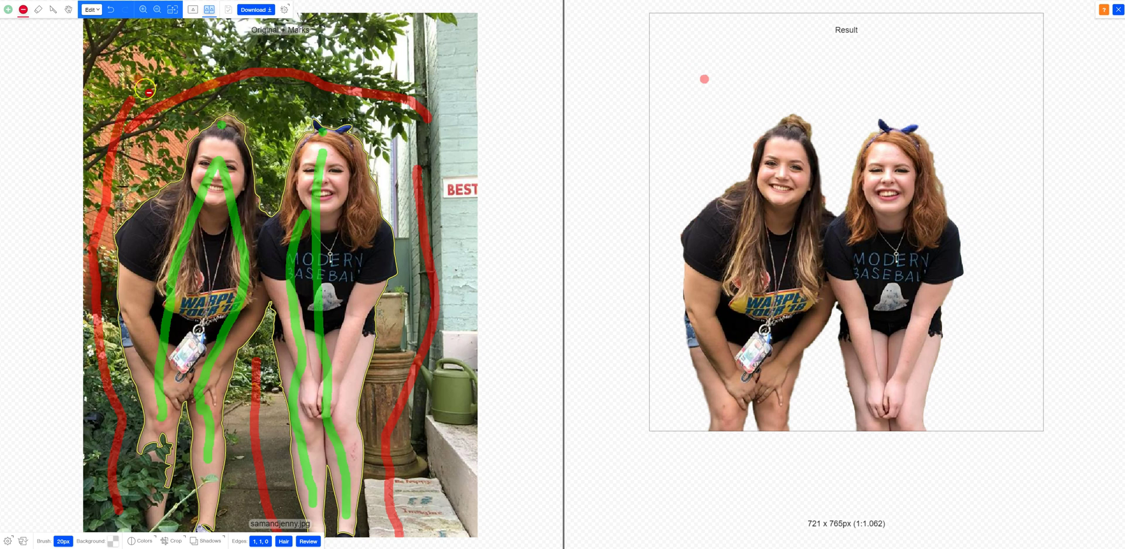
{"action": "left_click", "coordinate": [187, 142]}
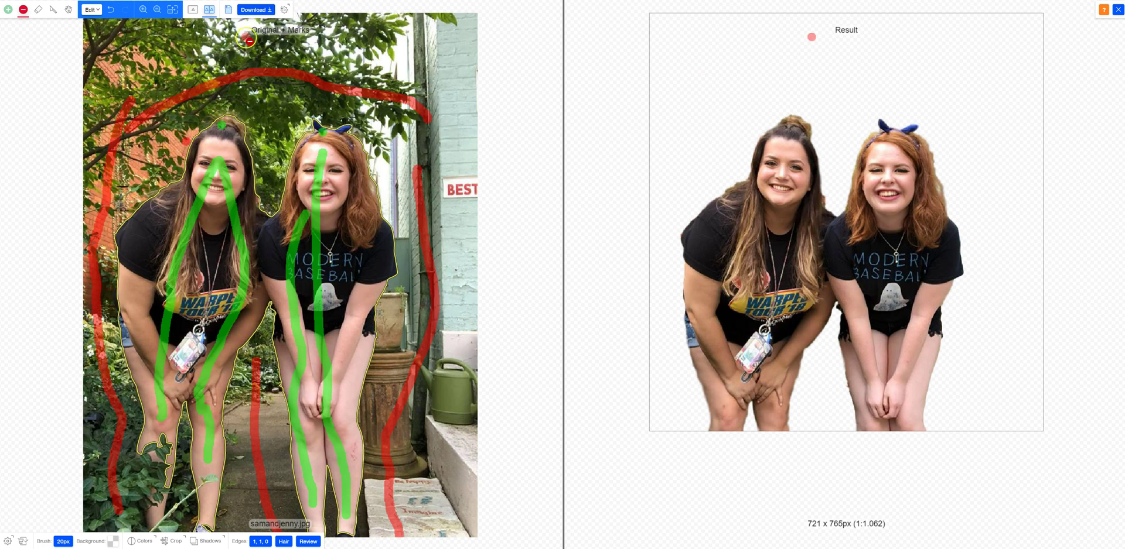
- Download the finished two-women cutout as the transparent-background result
{"action": "left_click", "coordinate": [254, 10]}
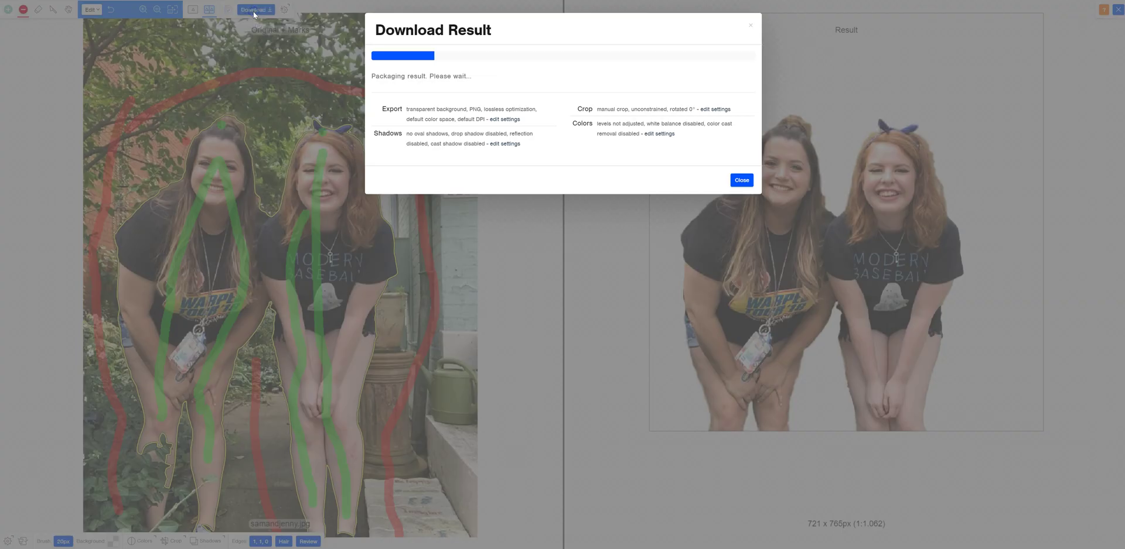
{"action": "left_click", "coordinate": [475, 85]}
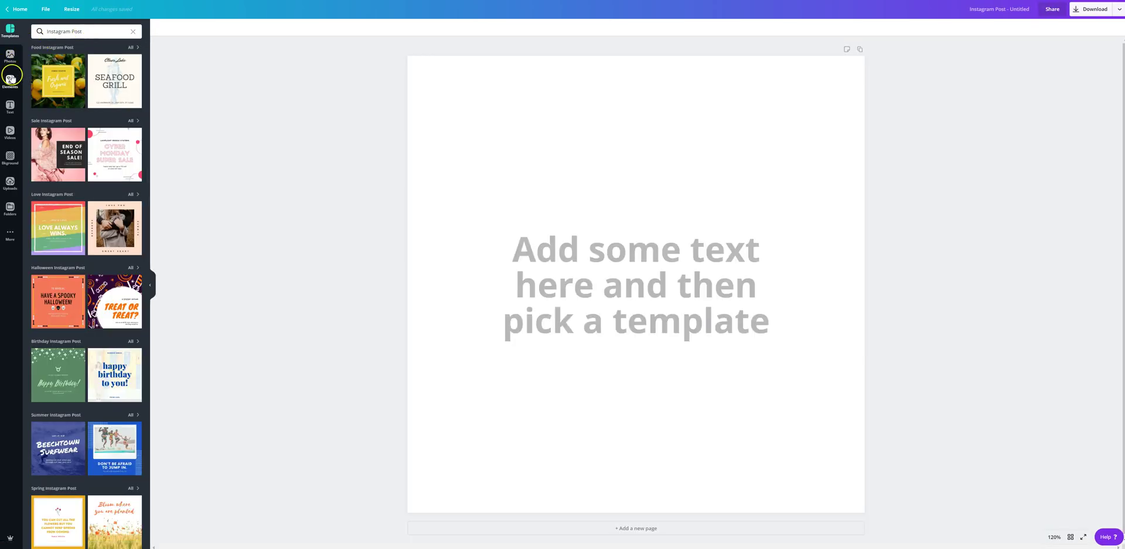
- With the Photos panel showing, delete the placeholder text from the post
{"action": "left_click", "coordinate": [9, 57]}
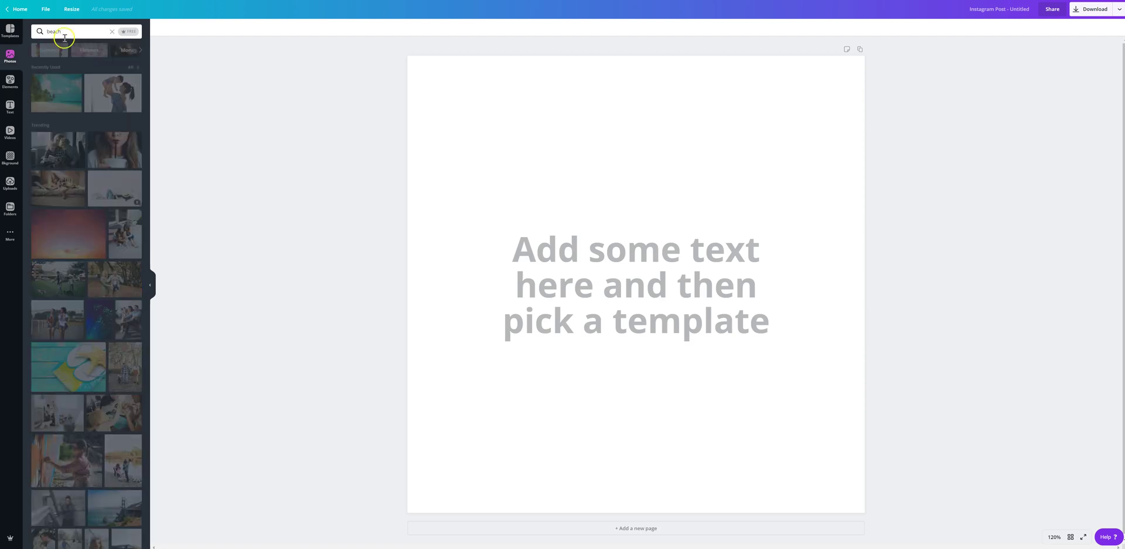
{"action": "left_click", "coordinate": [548, 278]}
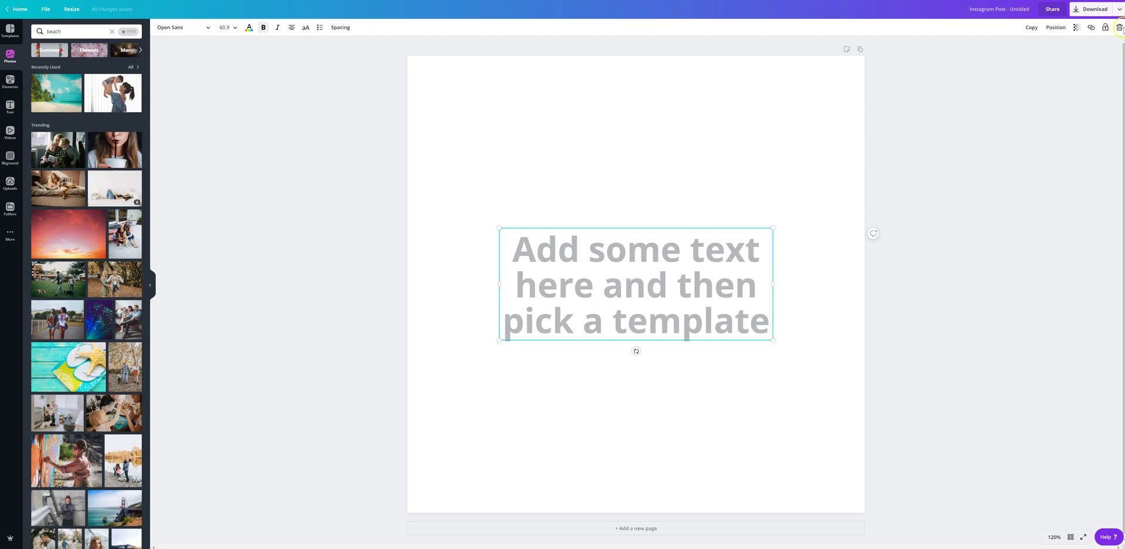
{"action": "left_click", "coordinate": [1118, 27]}
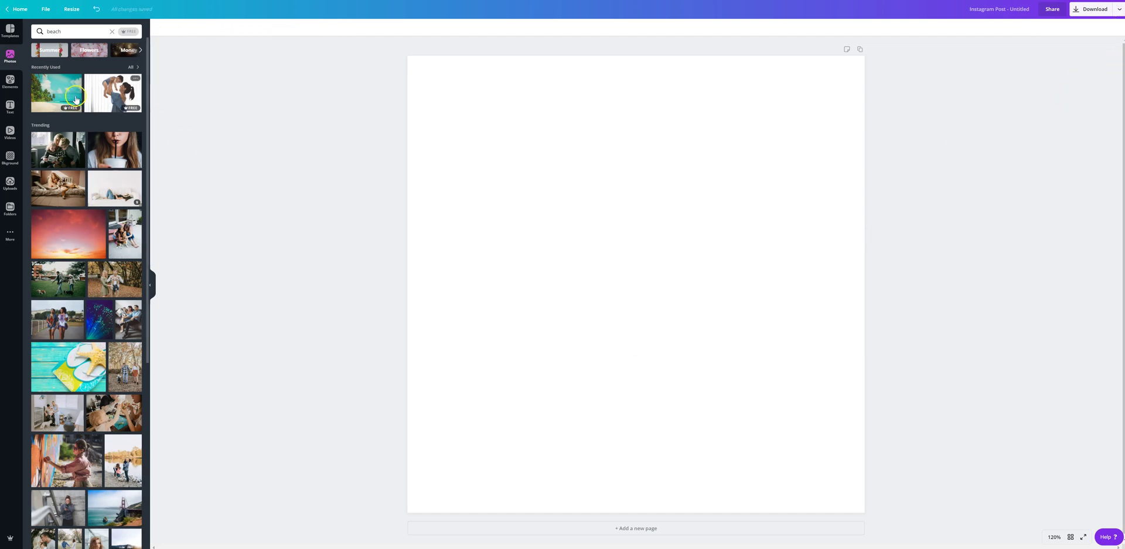
- Add the palm-tree beach photo and enlarge it to cover the whole page
{"action": "left_click", "coordinate": [61, 94]}
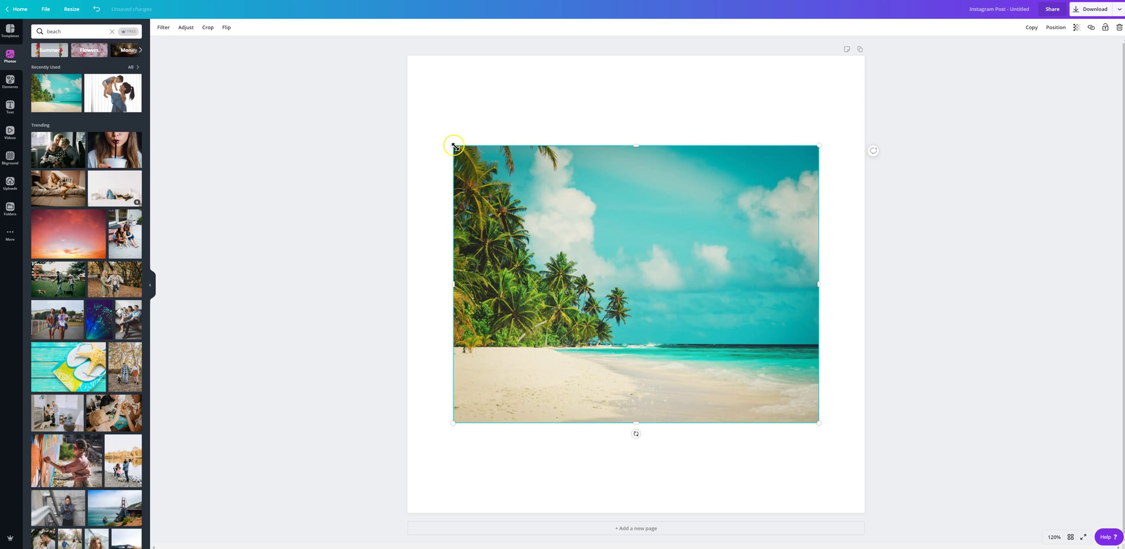
{"action": "left_click_drag", "start_coordinate": [455, 146], "coordinate": [322, 70]}
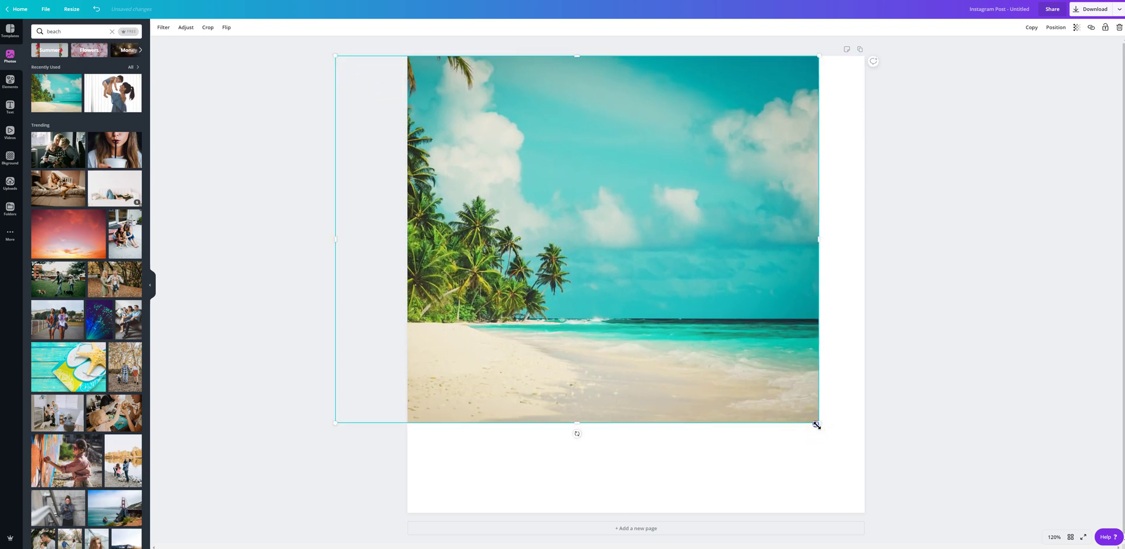
{"action": "left_click_drag", "start_coordinate": [816, 425], "coordinate": [954, 495]}
{"action": "left_click", "coordinate": [300, 179]}
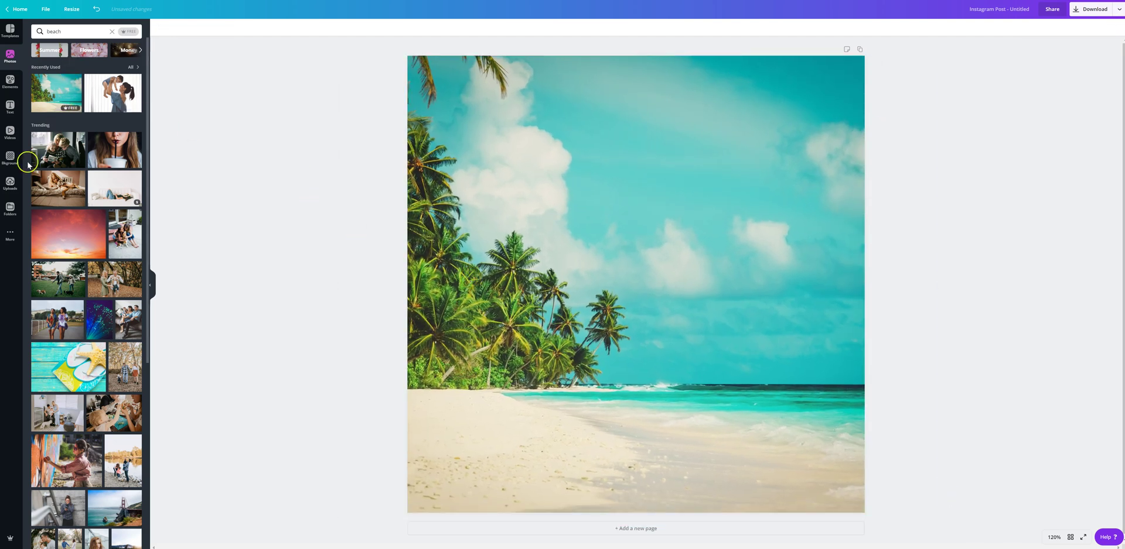
- Upload the two-women cutout from the Desktop and add it onto the beach design
{"action": "left_click", "coordinate": [9, 186]}
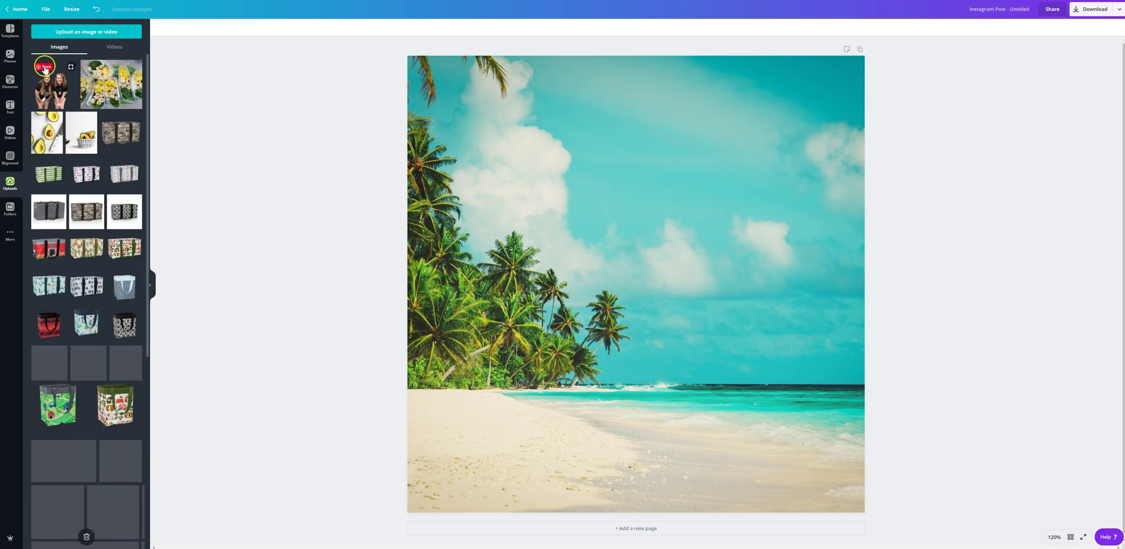
{"action": "left_click", "coordinate": [61, 34]}
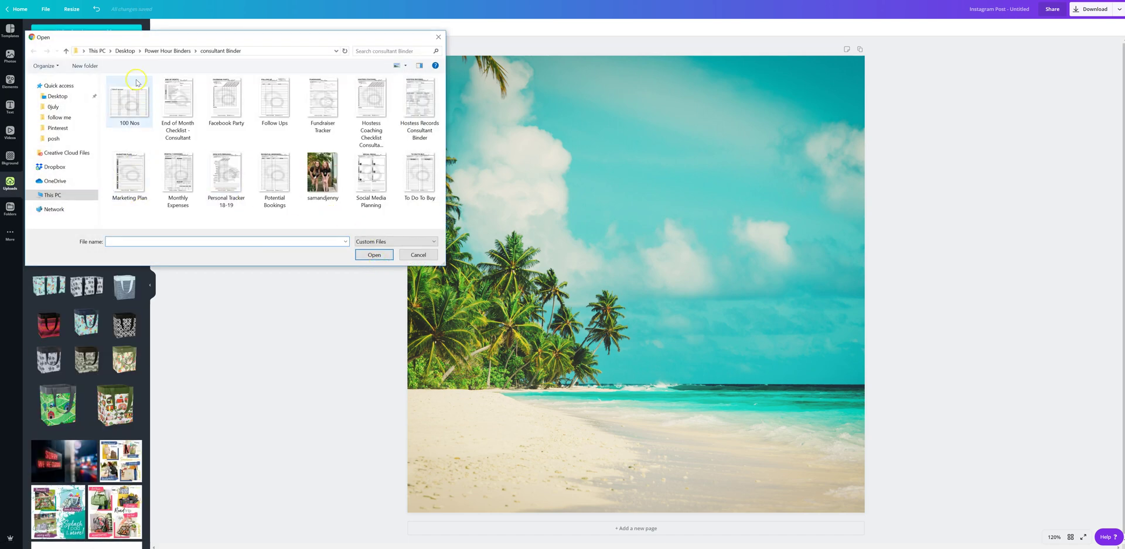
{"action": "left_click", "coordinate": [124, 51]}
{"action": "scroll", "coordinate": [273, 163], "scroll_direction": "down", "scroll_amount": 5}
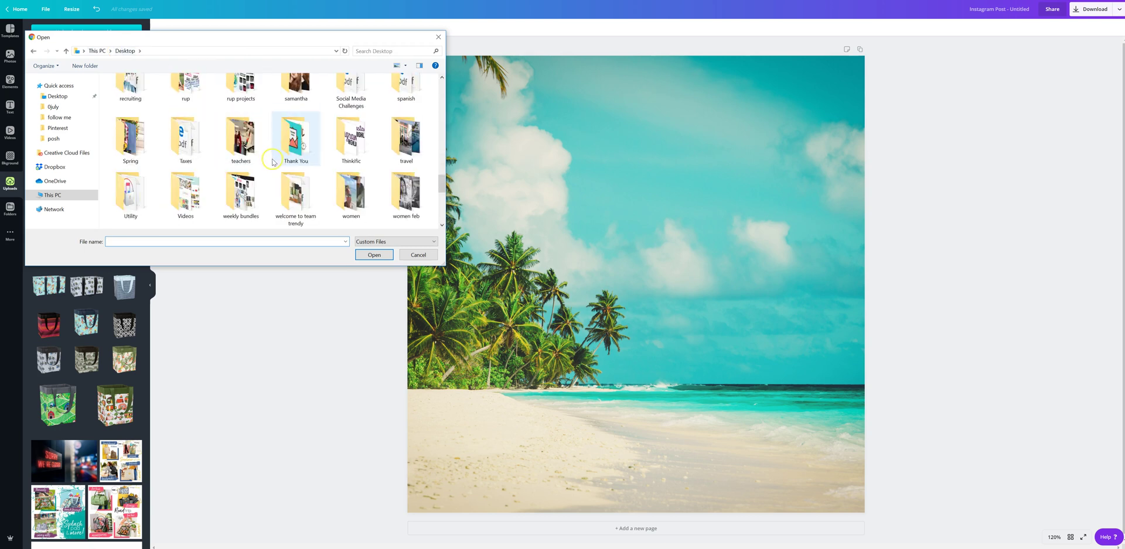
{"action": "scroll", "coordinate": [273, 162], "scroll_direction": "down", "scroll_amount": 3}
{"action": "double_click", "coordinate": [337, 112]}
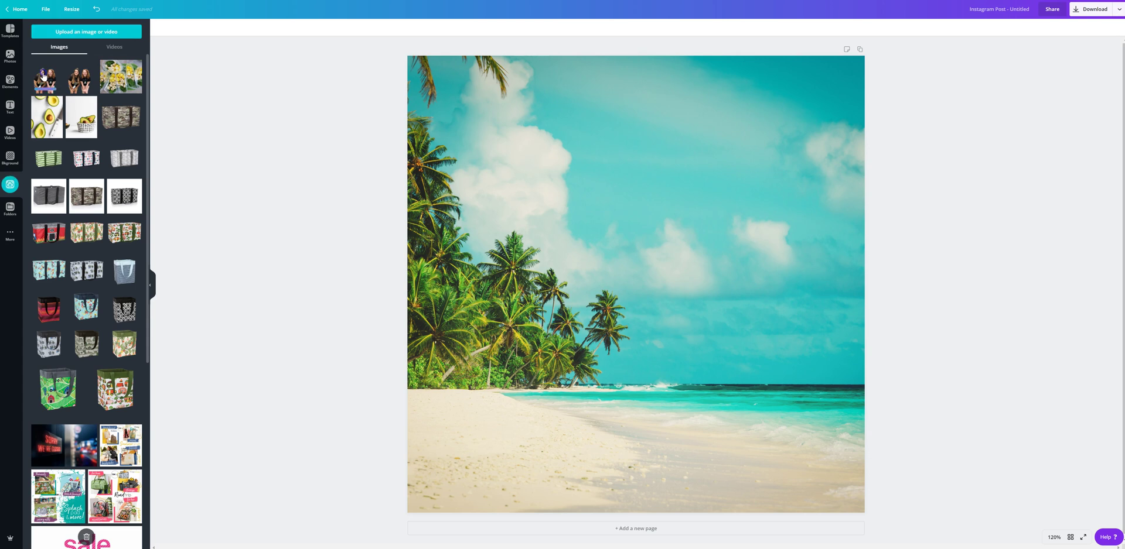
{"action": "left_click", "coordinate": [43, 76]}
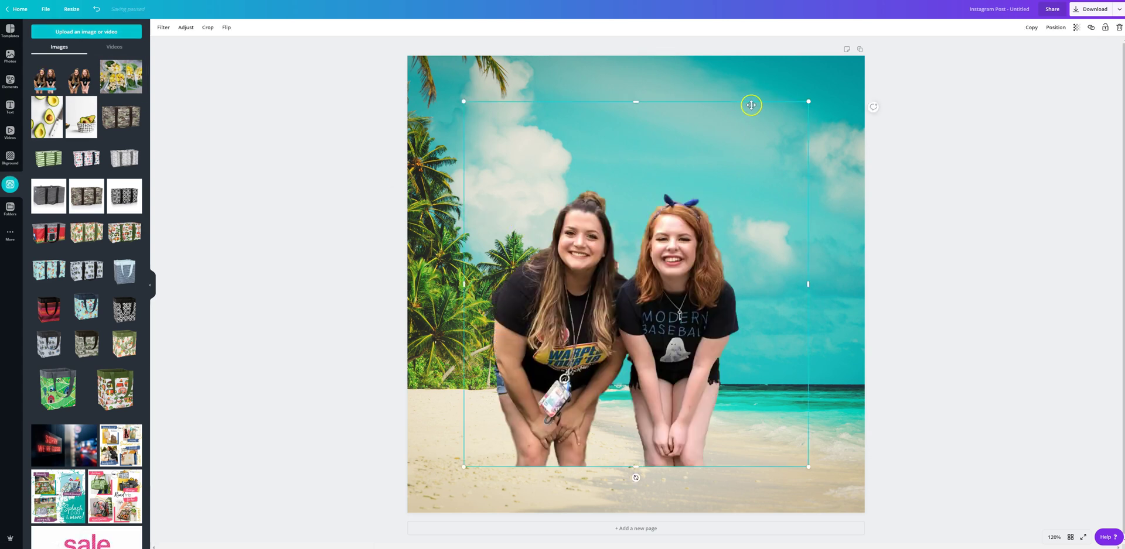
- Shrink the two-women photo, lower it onto the sand, and deselect it
{"action": "left_click_drag", "start_coordinate": [807, 103], "coordinate": [738, 176]}
{"action": "left_click_drag", "start_coordinate": [648, 293], "coordinate": [651, 341]}
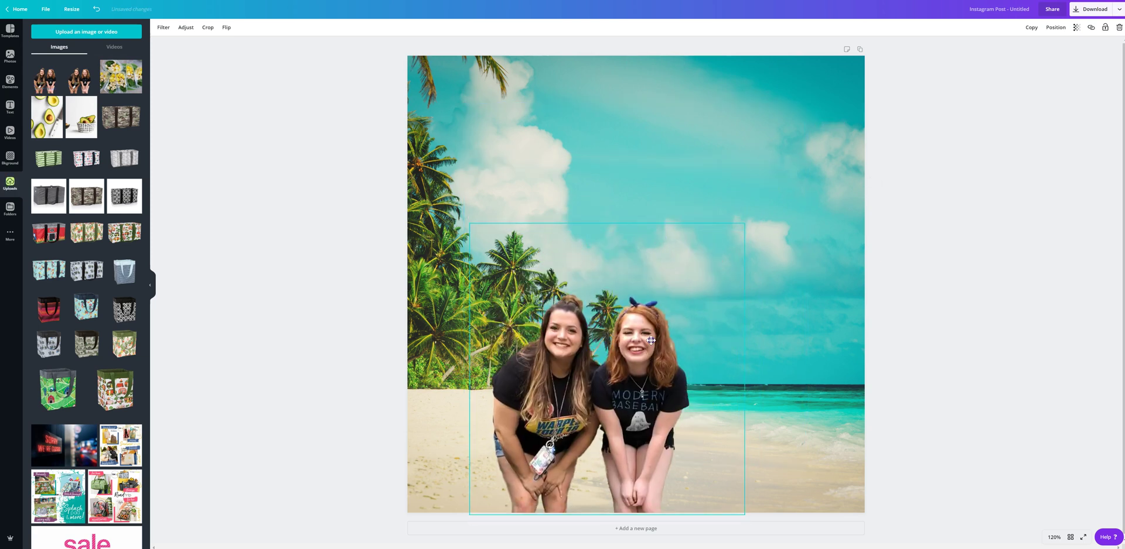
{"action": "left_click", "coordinate": [723, 218]}
{"action": "left_click", "coordinate": [923, 227]}
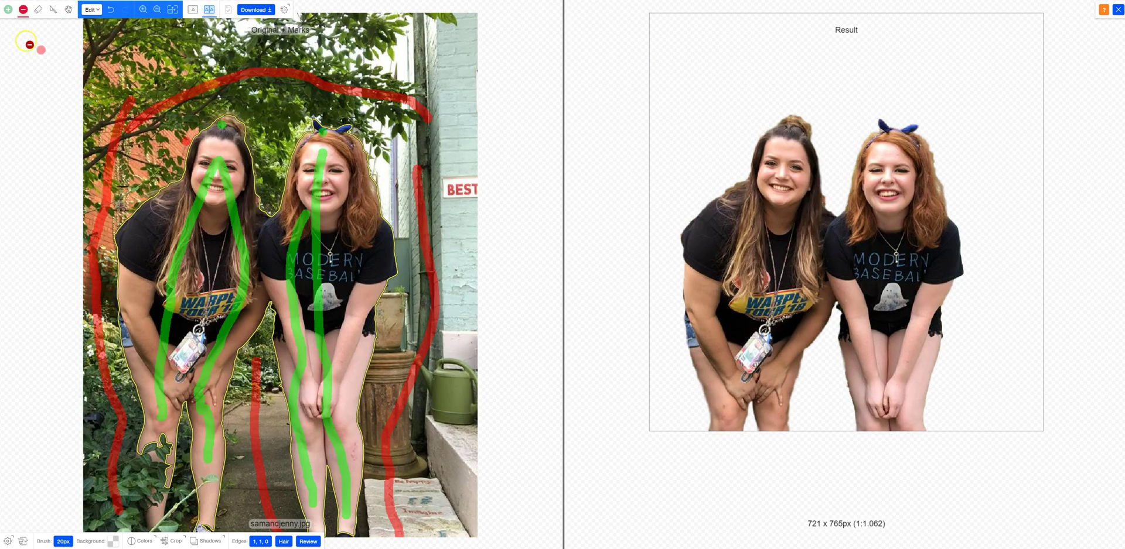
- Leave the editor and upload 1.jpg from Desktop > 0Spring2019 > product
{"action": "left_click", "coordinate": [1117, 10]}
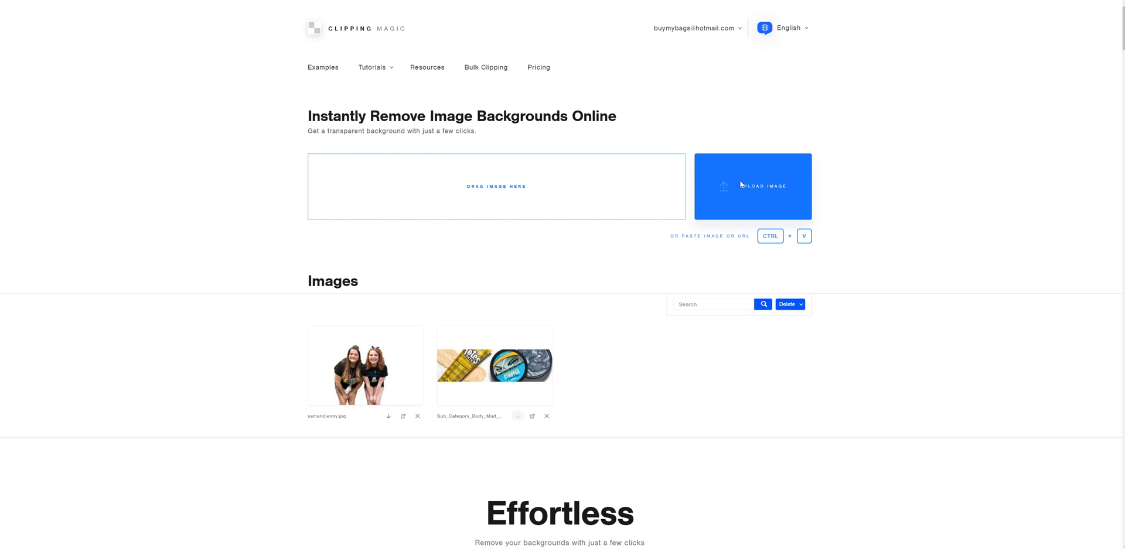
{"action": "left_click", "coordinate": [741, 184]}
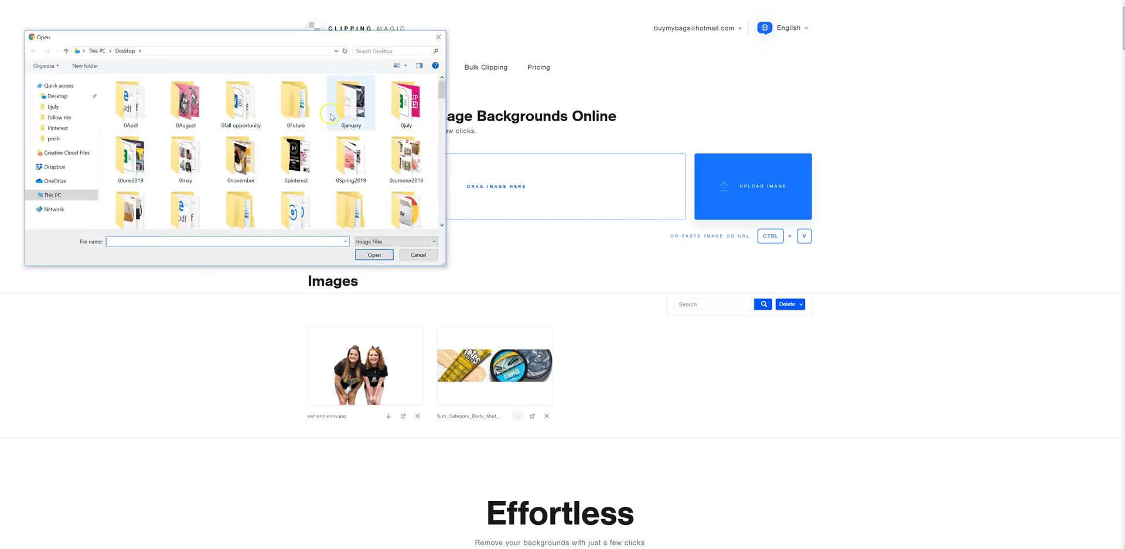
{"action": "double_click", "coordinate": [348, 155]}
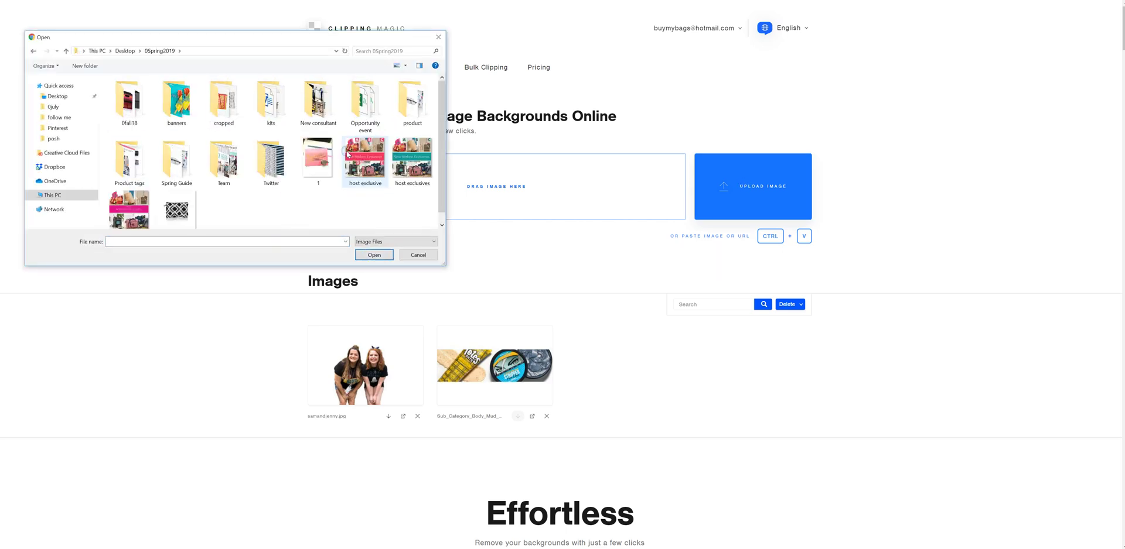
{"action": "left_click", "coordinate": [337, 121]}
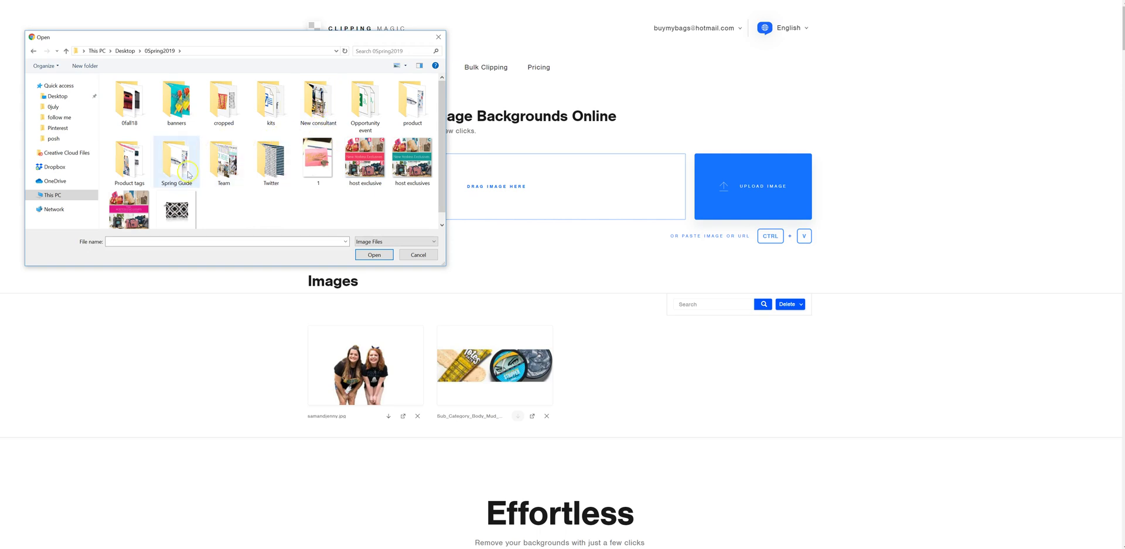
{"action": "left_click", "coordinate": [391, 104]}
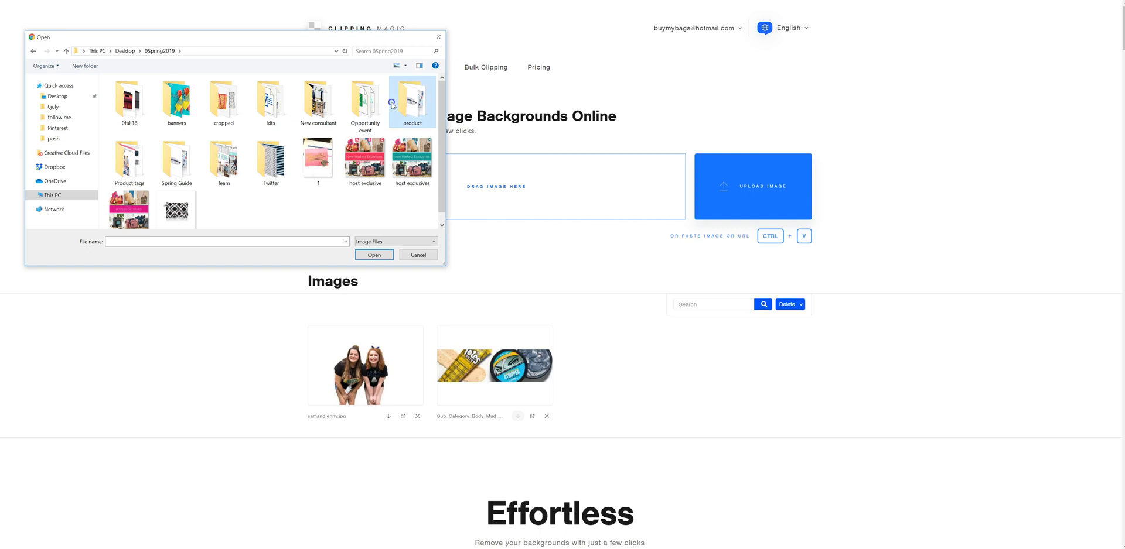
{"action": "double_click", "coordinate": [392, 105]}
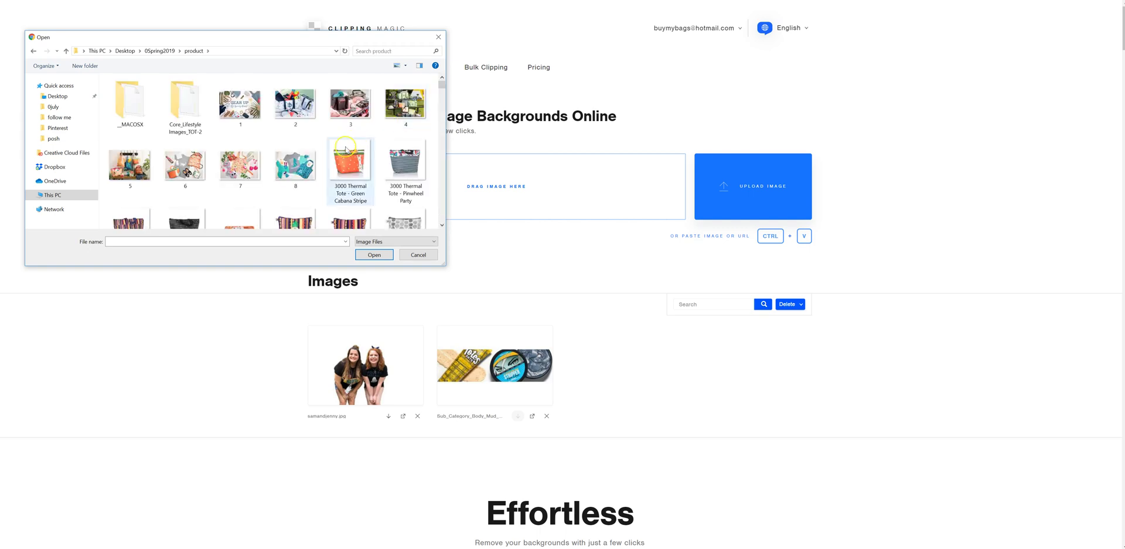
{"action": "scroll", "coordinate": [343, 162], "scroll_direction": "down", "scroll_amount": 1}
{"action": "scroll", "coordinate": [343, 163], "scroll_direction": "up", "scroll_amount": 1}
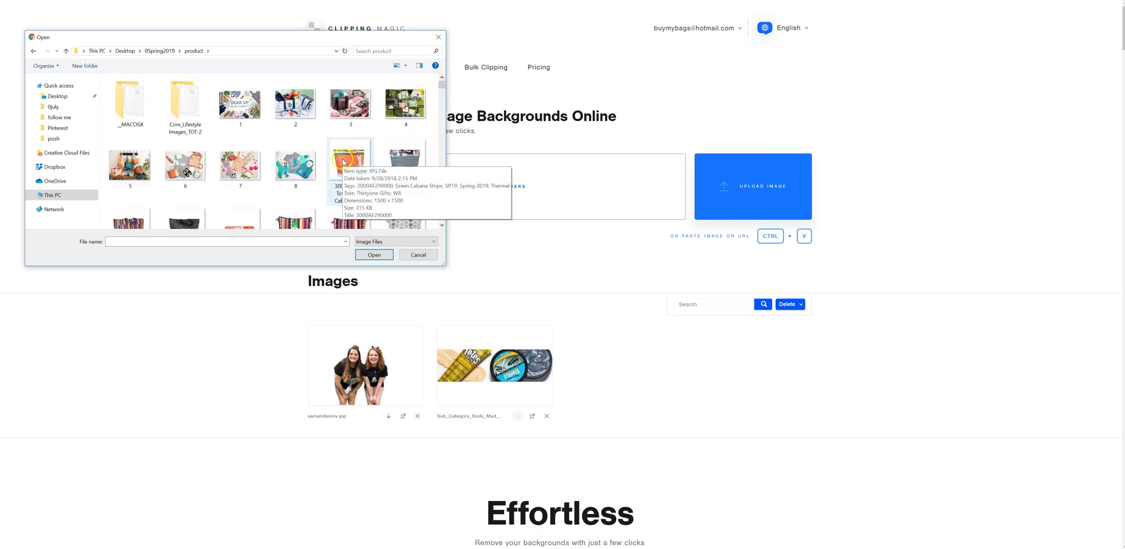
{"action": "double_click", "coordinate": [251, 108]}
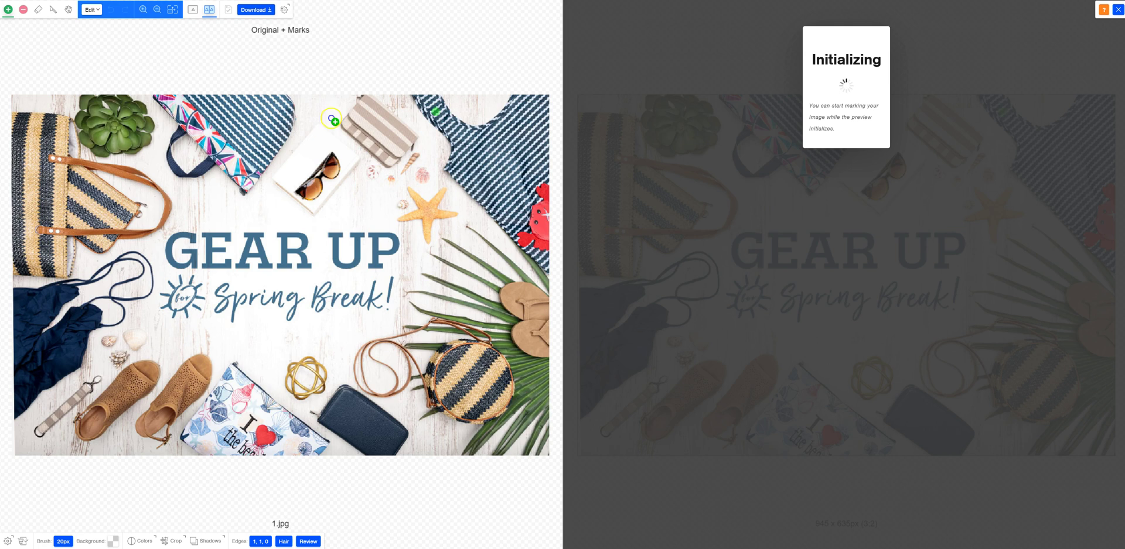
- Mark the striped top, crab, round bag, navy wallet and patterned pouch as keep areas
{"action": "left_click_drag", "start_coordinate": [313, 117], "coordinate": [326, 118]}
{"action": "left_click_drag", "start_coordinate": [472, 145], "coordinate": [536, 210]}
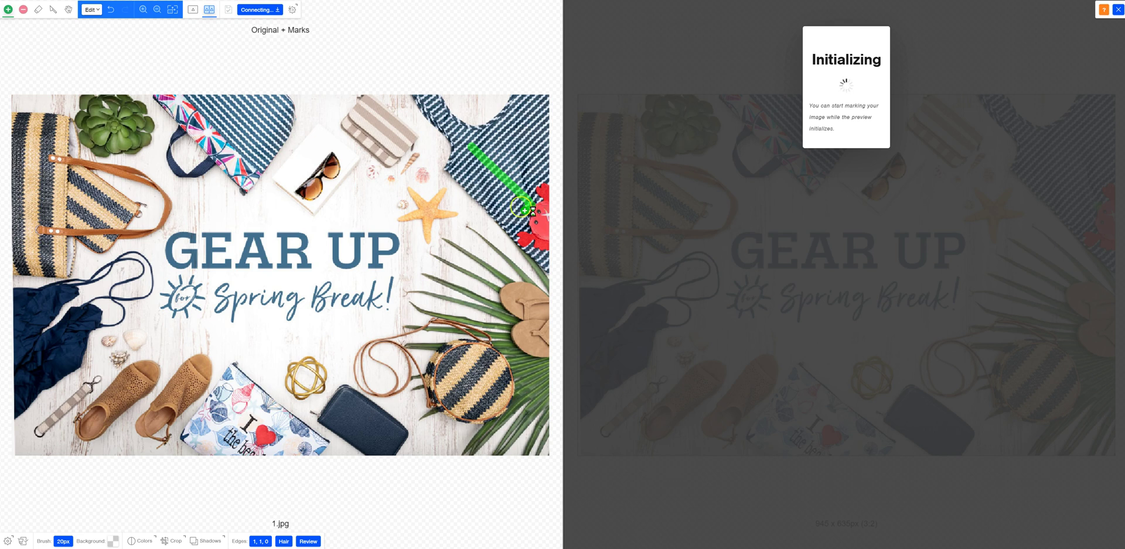
{"action": "left_click_drag", "start_coordinate": [538, 285], "coordinate": [554, 323]}
{"action": "mouse_move", "coordinate": [456, 360]}
{"action": "left_mouse_down"}
{"action": "mouse_move", "coordinate": [463, 392]}
{"action": "mouse_move", "coordinate": [504, 388]}
{"action": "mouse_move", "coordinate": [474, 361]}
{"action": "mouse_move", "coordinate": [464, 375]}
{"action": "left_mouse_up"}
{"action": "left_click", "coordinate": [378, 428]}
{"action": "left_click_drag", "start_coordinate": [378, 429], "coordinate": [352, 414]}
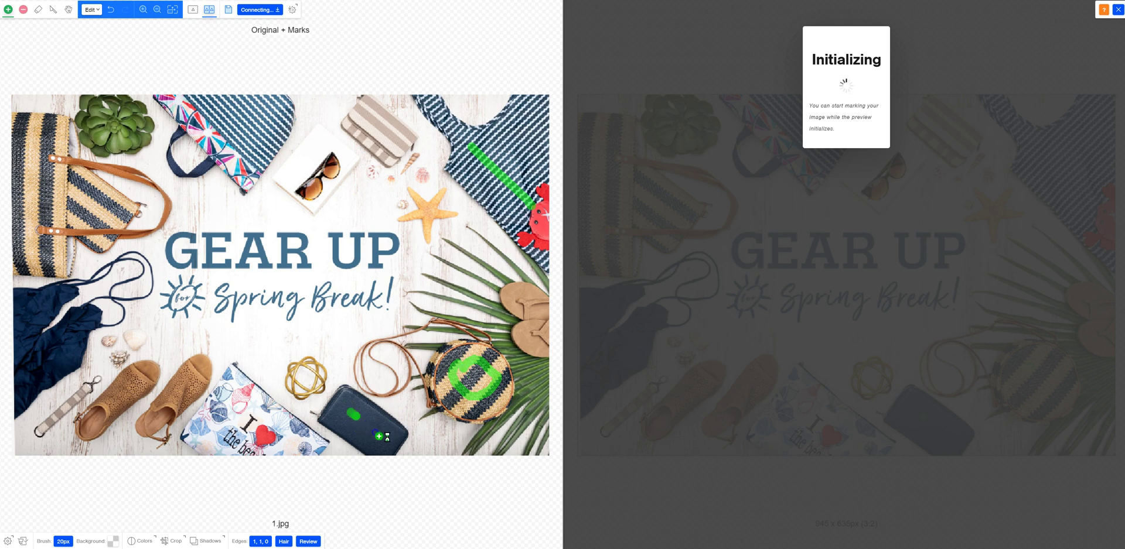
{"action": "left_click_drag", "start_coordinate": [230, 403], "coordinate": [294, 443]}
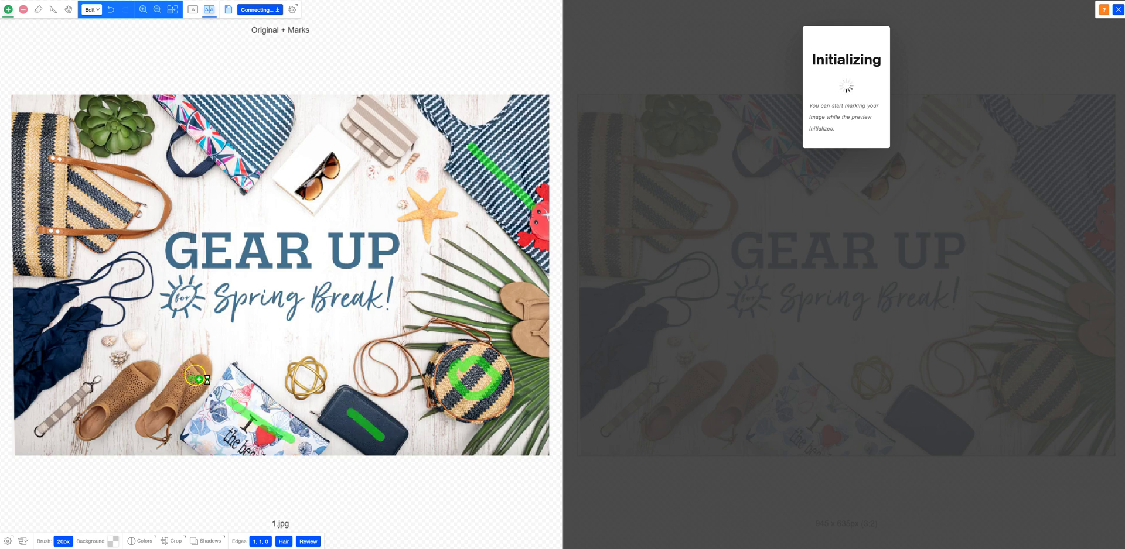
- Mark both sandals, the top striped bag, sunglasses, starfish and flip-flop as keep areas
{"action": "left_click_drag", "start_coordinate": [176, 401], "coordinate": [162, 413]}
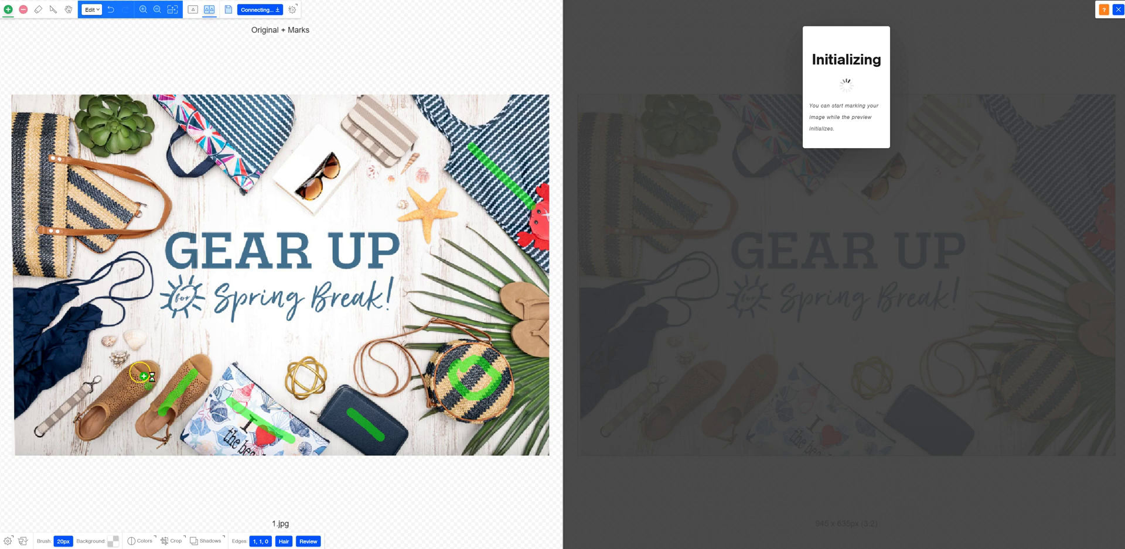
{"action": "left_click_drag", "start_coordinate": [140, 370], "coordinate": [100, 420]}
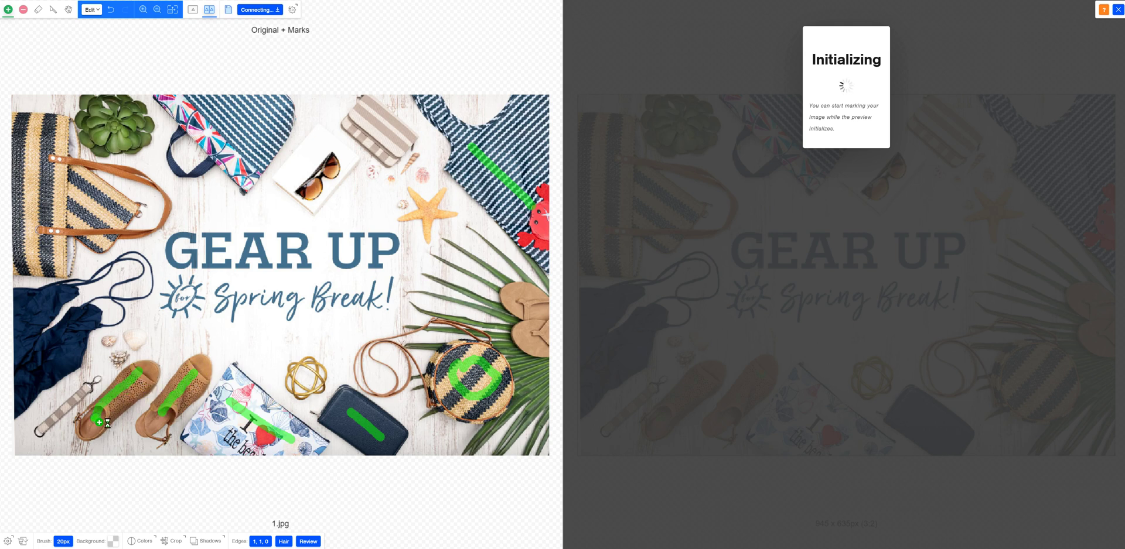
{"action": "mouse_move", "coordinate": [246, 97]}
{"action": "left_mouse_down"}
{"action": "mouse_move", "coordinate": [244, 159]}
{"action": "mouse_move", "coordinate": [305, 154]}
{"action": "mouse_move", "coordinate": [322, 179]}
{"action": "left_mouse_up"}
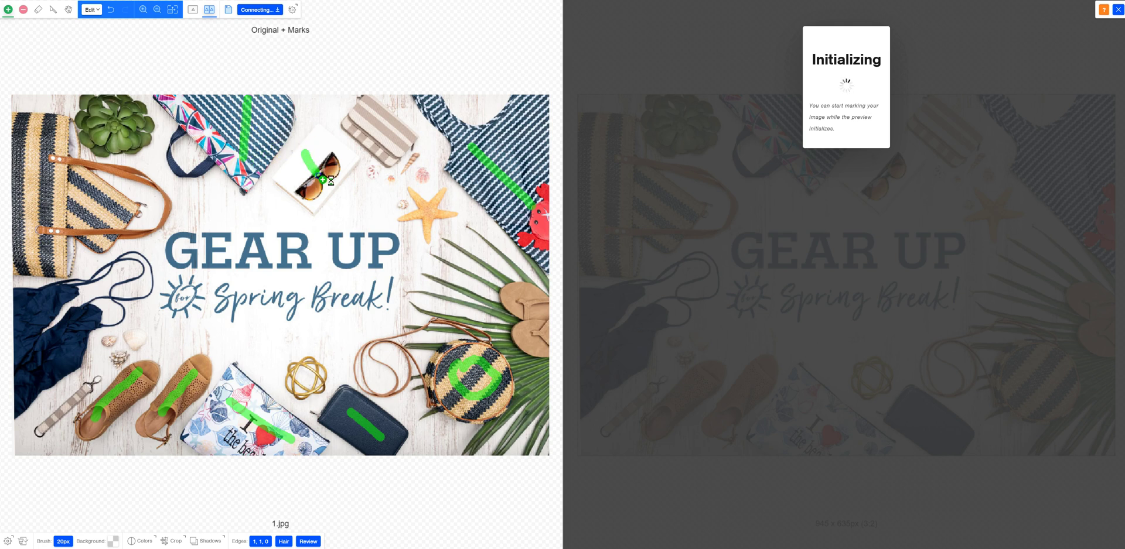
{"action": "left_click_drag", "start_coordinate": [357, 120], "coordinate": [401, 151]}
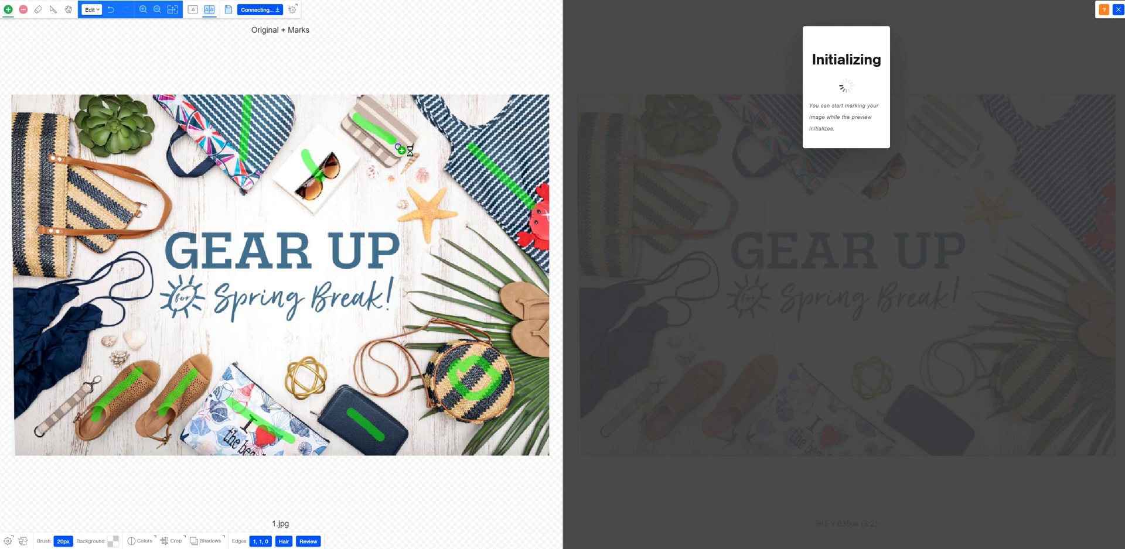
{"action": "left_click_drag", "start_coordinate": [424, 207], "coordinate": [430, 217]}
{"action": "left_click", "coordinate": [525, 300]}
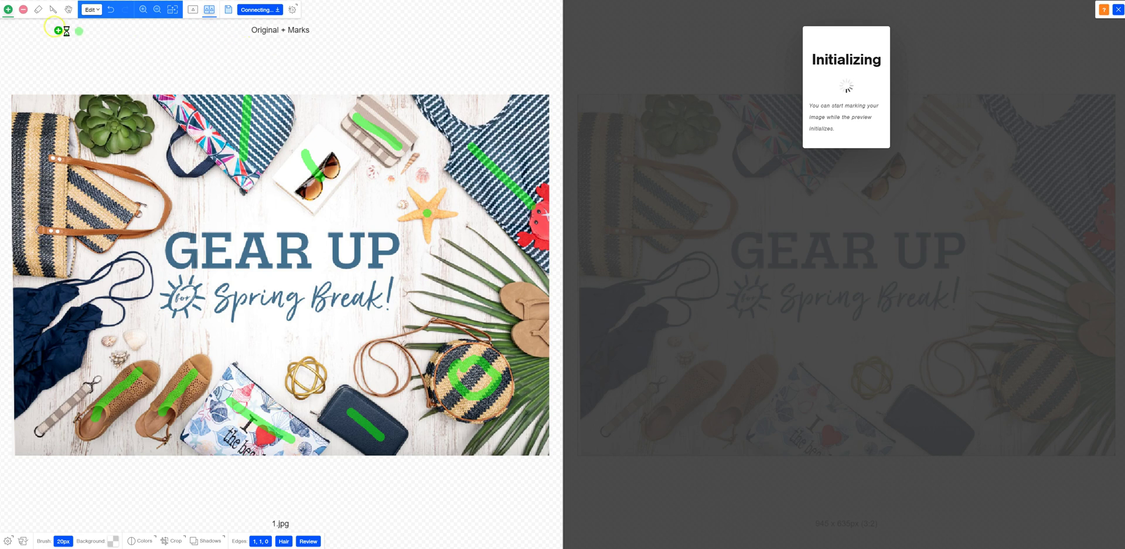
- Paint a red remove stroke across the white background and GEAR UP text, then reselect the keep brush
{"action": "left_click", "coordinate": [23, 10]}
{"action": "left_click", "coordinate": [156, 122]}
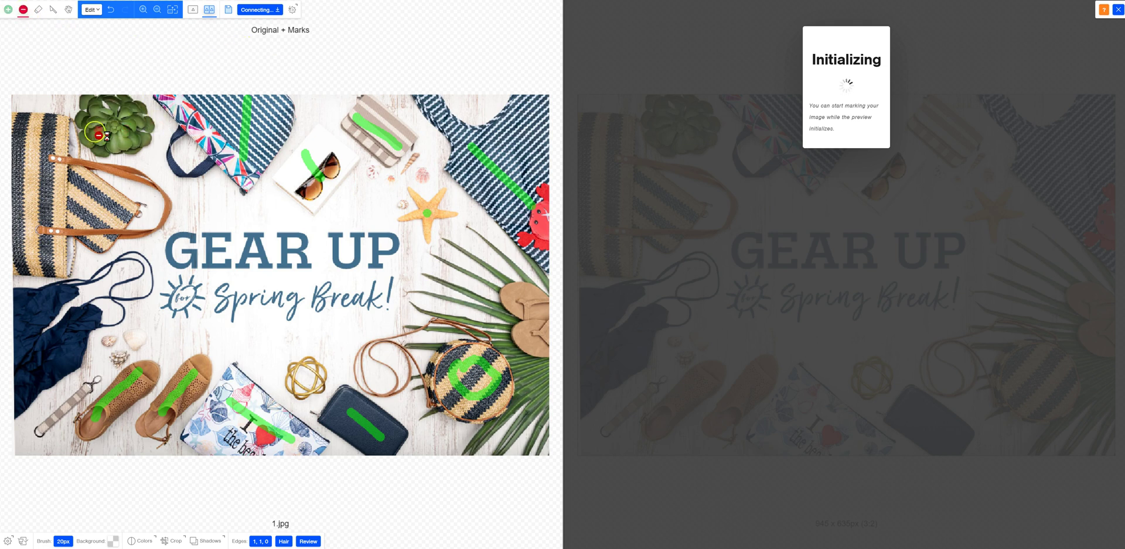
{"action": "mouse_move", "coordinate": [82, 129]}
{"action": "left_mouse_down"}
{"action": "mouse_move", "coordinate": [189, 233]}
{"action": "mouse_move", "coordinate": [236, 258]}
{"action": "mouse_move", "coordinate": [341, 264]}
{"action": "mouse_move", "coordinate": [352, 255]}
{"action": "mouse_move", "coordinate": [342, 334]}
{"action": "mouse_move", "coordinate": [323, 360]}
{"action": "mouse_move", "coordinate": [209, 311]}
{"action": "mouse_move", "coordinate": [169, 309]}
{"action": "mouse_move", "coordinate": [107, 338]}
{"action": "mouse_move", "coordinate": [84, 372]}
{"action": "mouse_move", "coordinate": [25, 359]}
{"action": "left_mouse_up"}
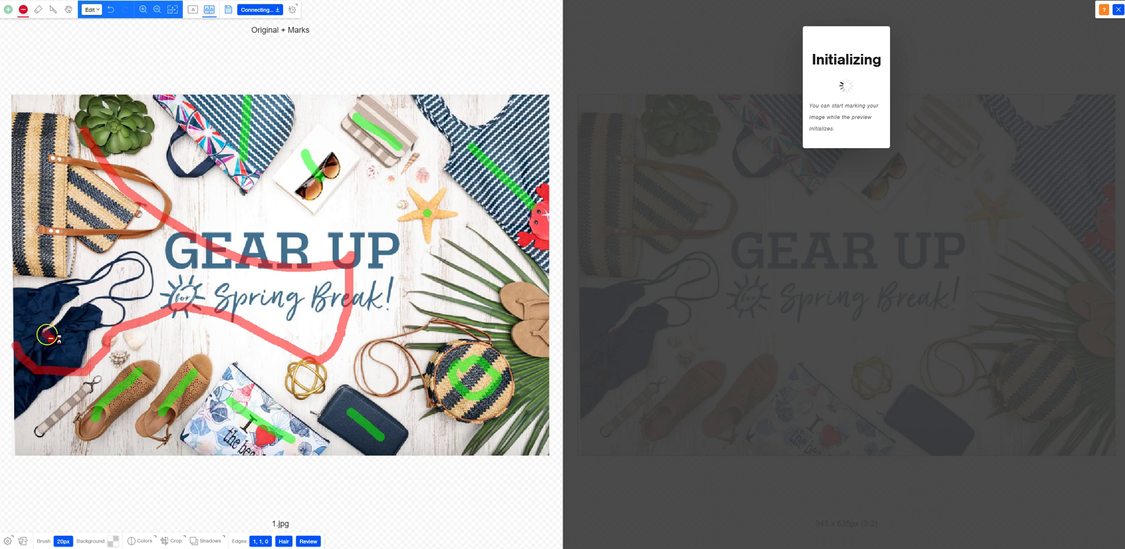
{"action": "left_click", "coordinate": [282, 209]}
{"action": "left_click", "coordinate": [7, 9]}
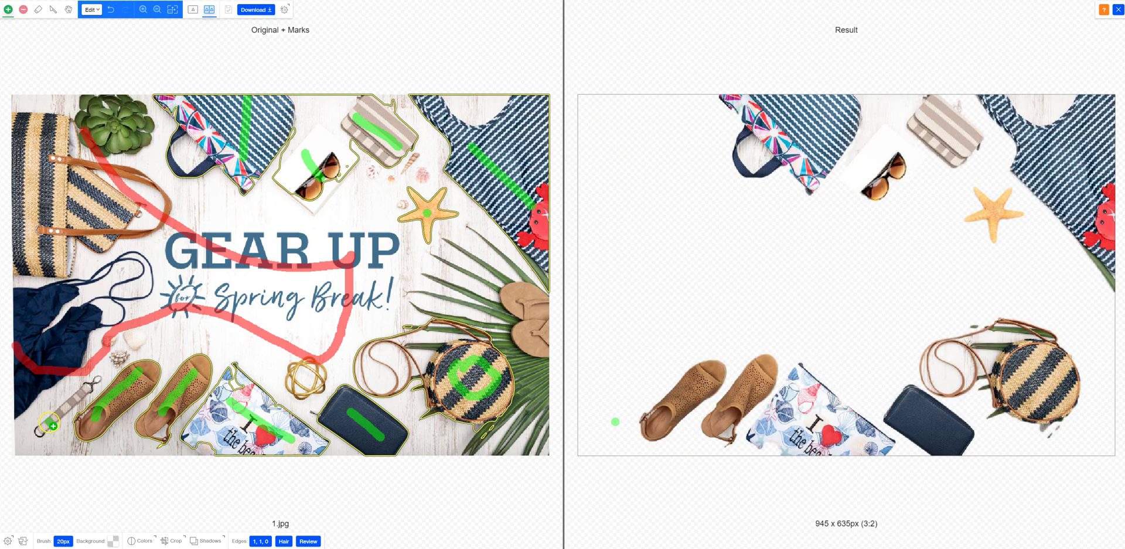
- Mark the keychain at the left to keep, then switch to the background brush
{"action": "left_click", "coordinate": [50, 424]}
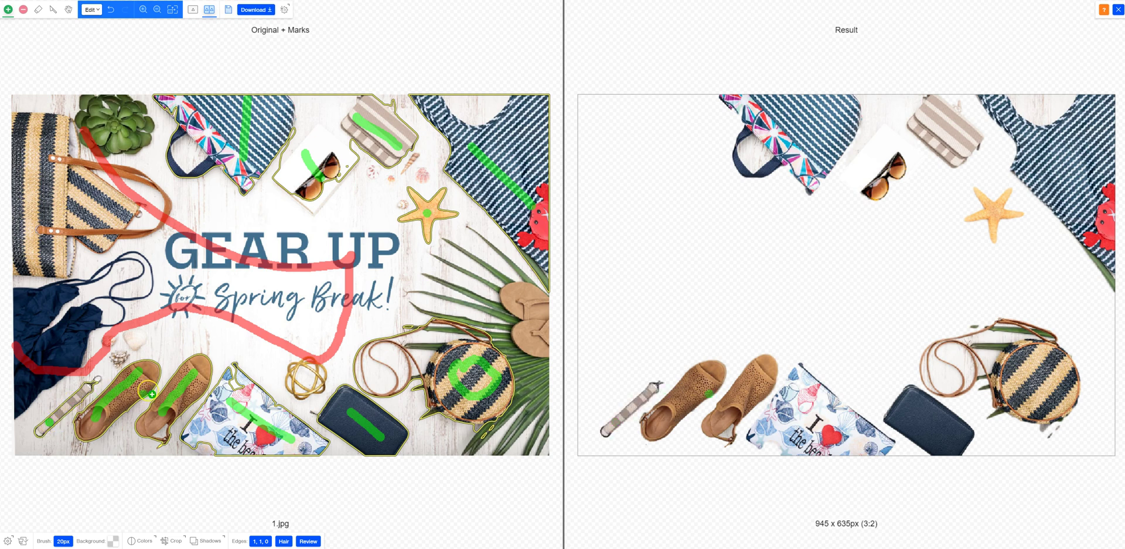
{"action": "key", "text": "h"}
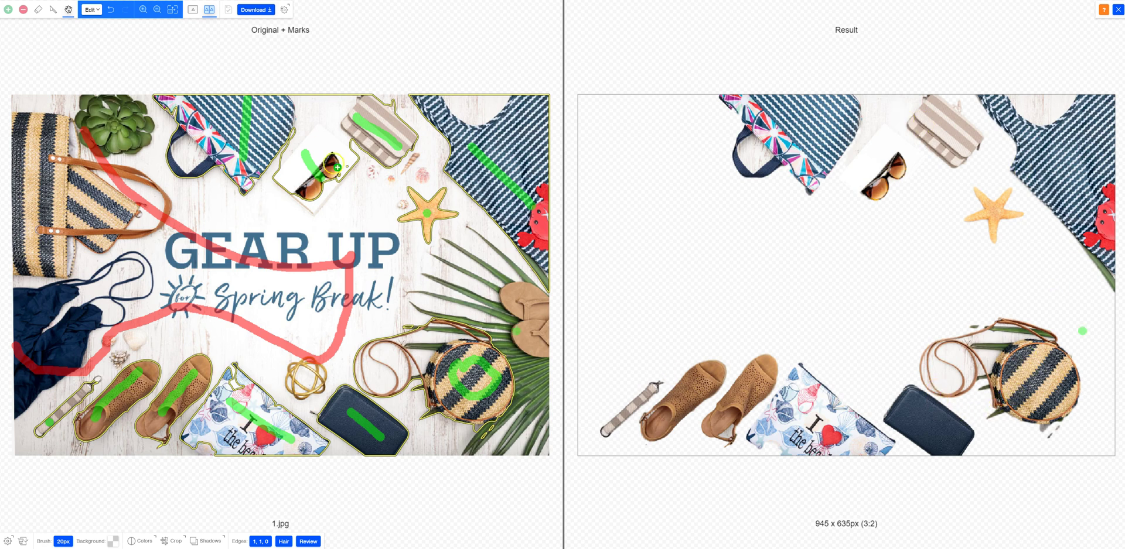
{"action": "key", "text": "a"}
{"action": "left_click", "coordinate": [931, 363]}
{"action": "key", "text": "s"}
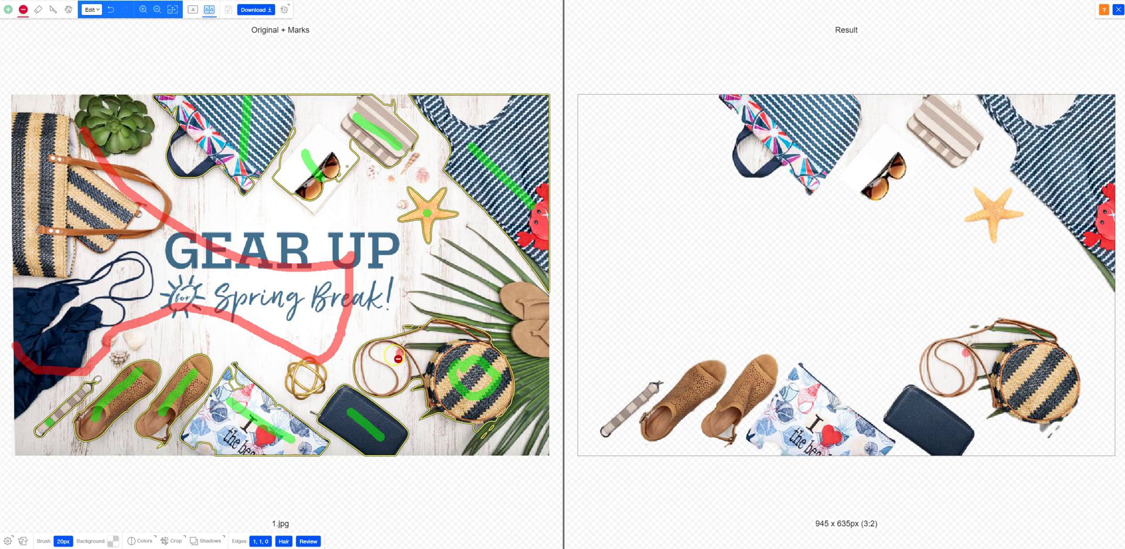
- Dab background marks on the strap gaps, green leaf and spot above the wallet, redoing one misplaced mark
{"action": "left_click", "coordinate": [389, 355]}
{"action": "left_click", "coordinate": [377, 379]}
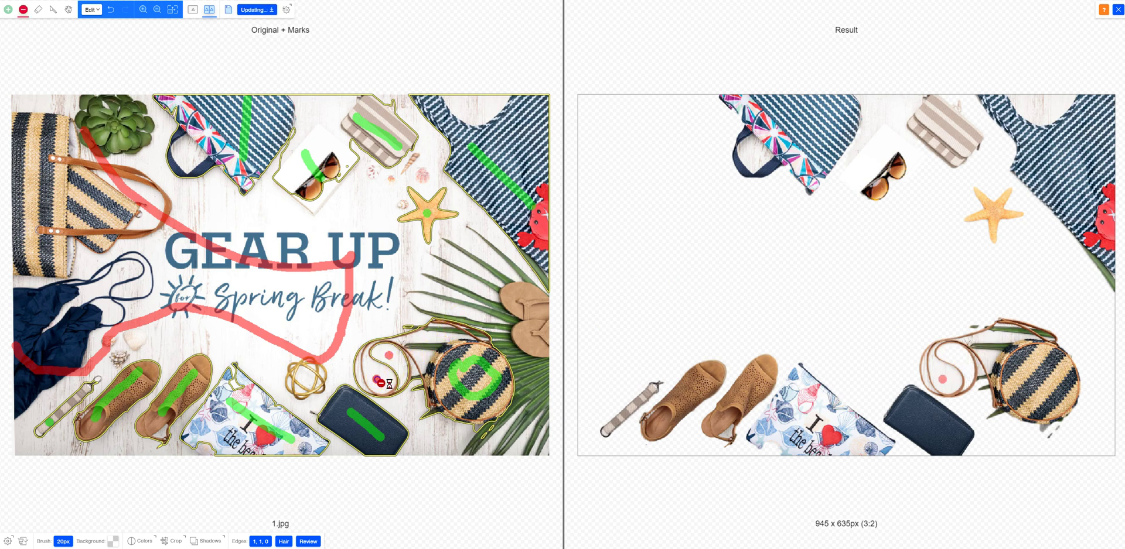
{"action": "left_click", "coordinate": [421, 360]}
{"action": "left_click", "coordinate": [435, 335]}
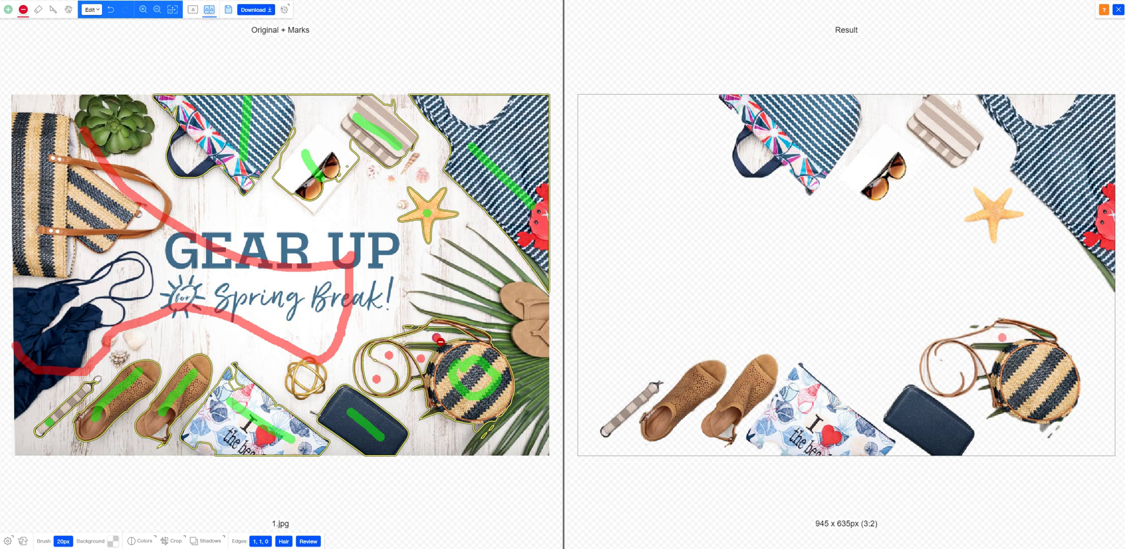
{"action": "left_click", "coordinate": [439, 347]}
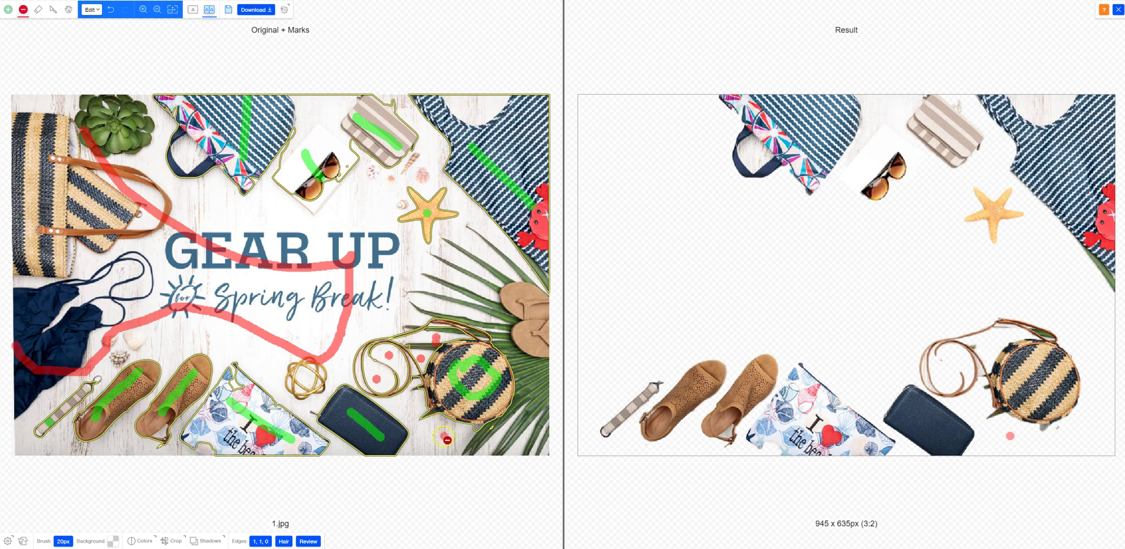
{"action": "left_click", "coordinate": [416, 423]}
{"action": "key", "text": "ctrl+z"}
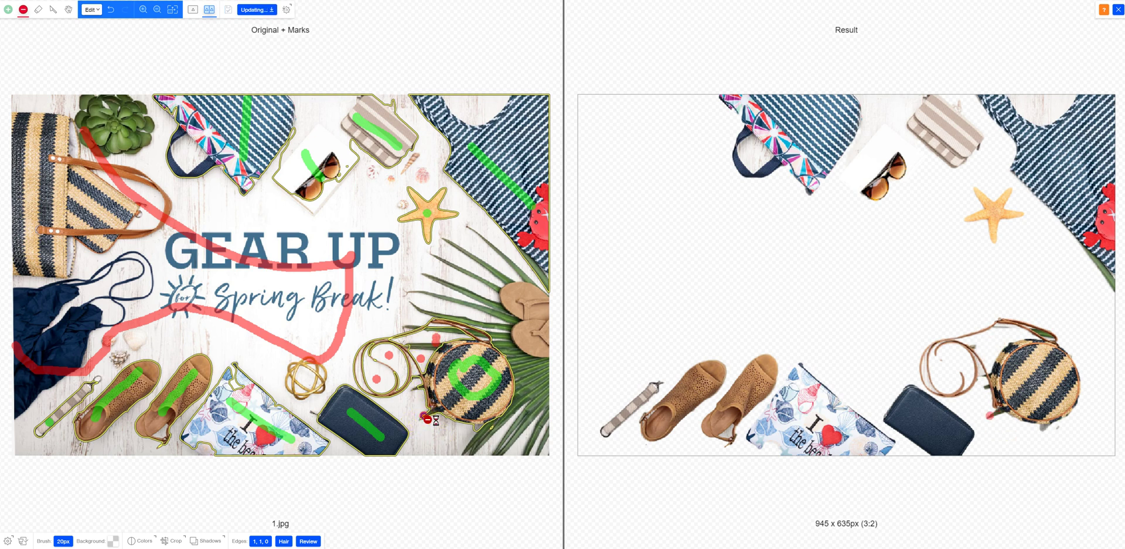
{"action": "left_click", "coordinate": [425, 416]}
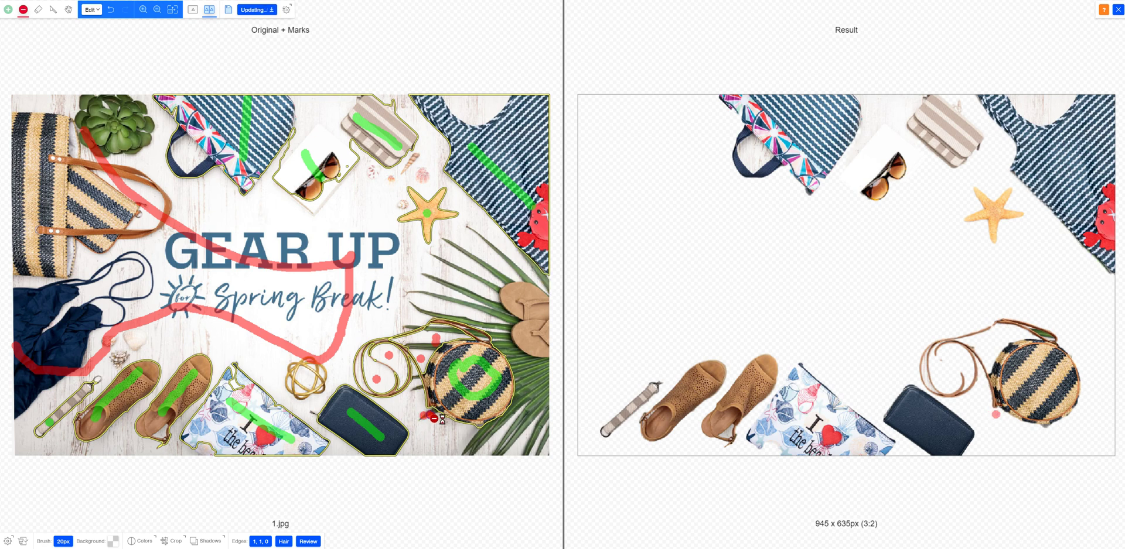
{"action": "left_click", "coordinate": [427, 372]}
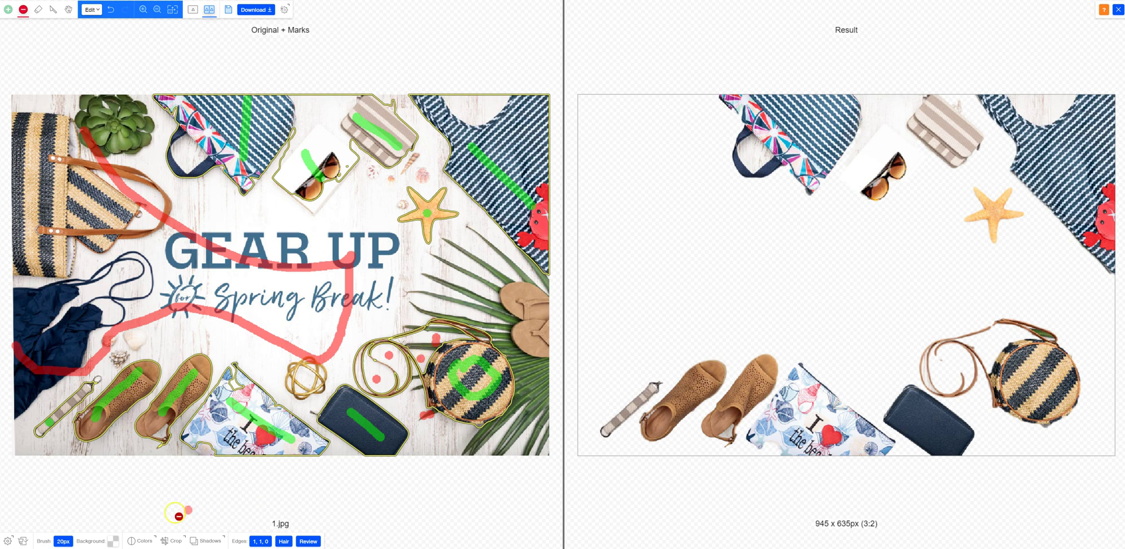
- Switch to a 5px brush and remove leftovers in the strap loop, swimsuit neckline and above the sunglasses card
{"action": "left_click", "coordinate": [73, 539]}
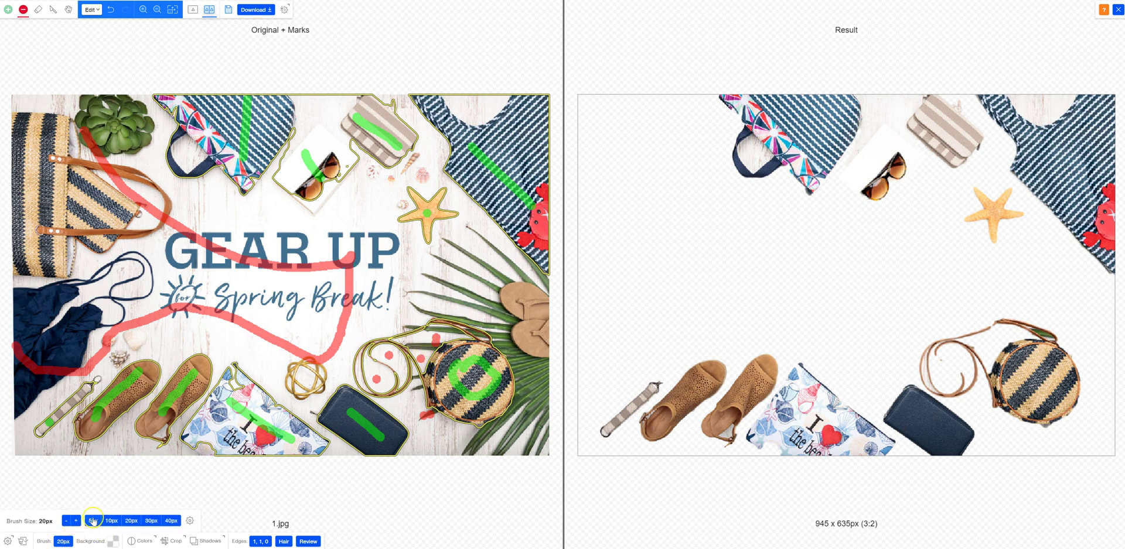
{"action": "left_click", "coordinate": [93, 521]}
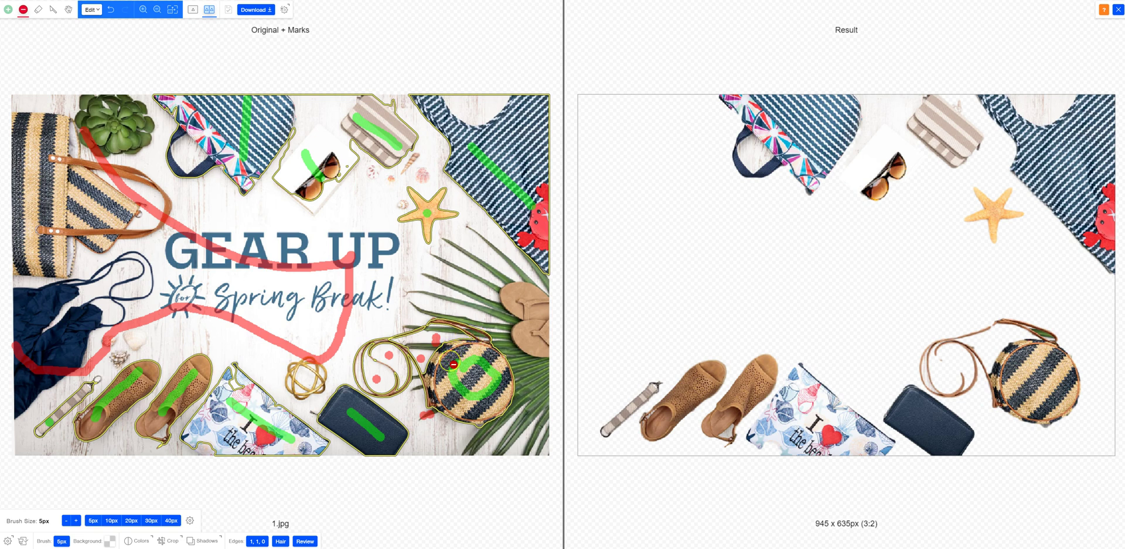
{"action": "left_click", "coordinate": [483, 340]}
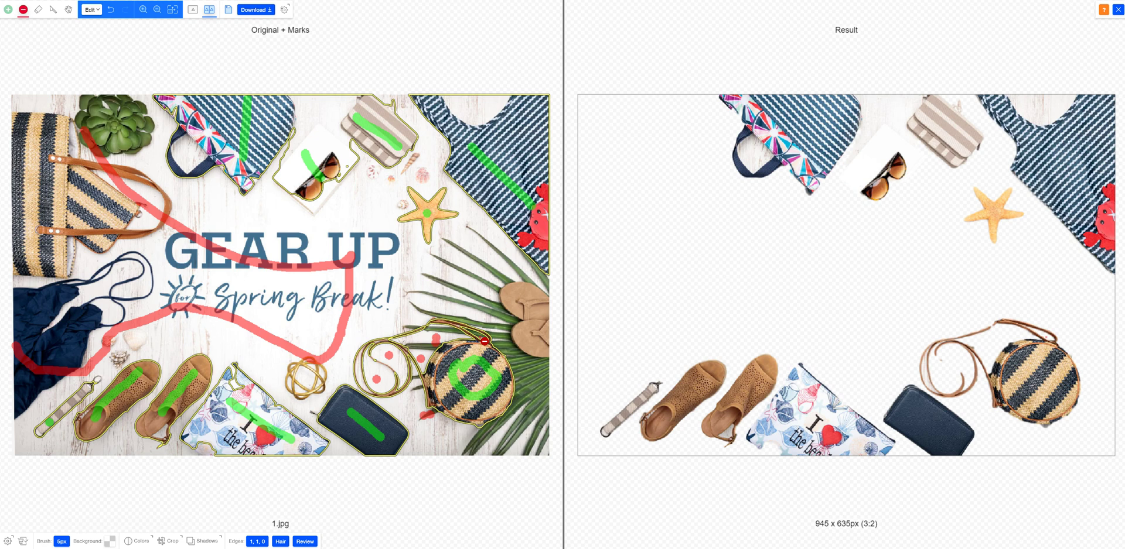
{"action": "left_click", "coordinate": [362, 377]}
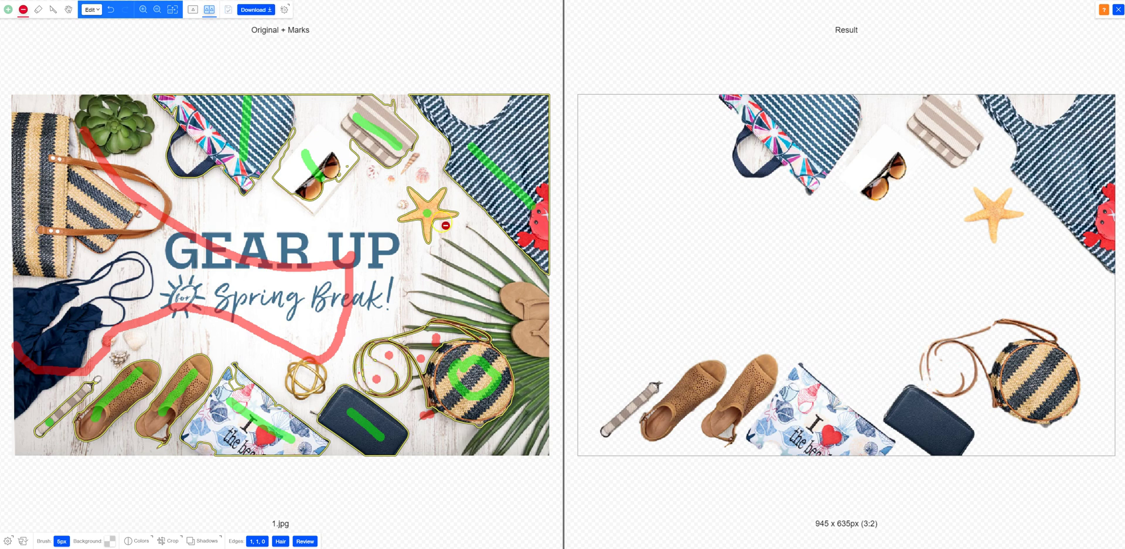
{"action": "left_click", "coordinate": [474, 116]}
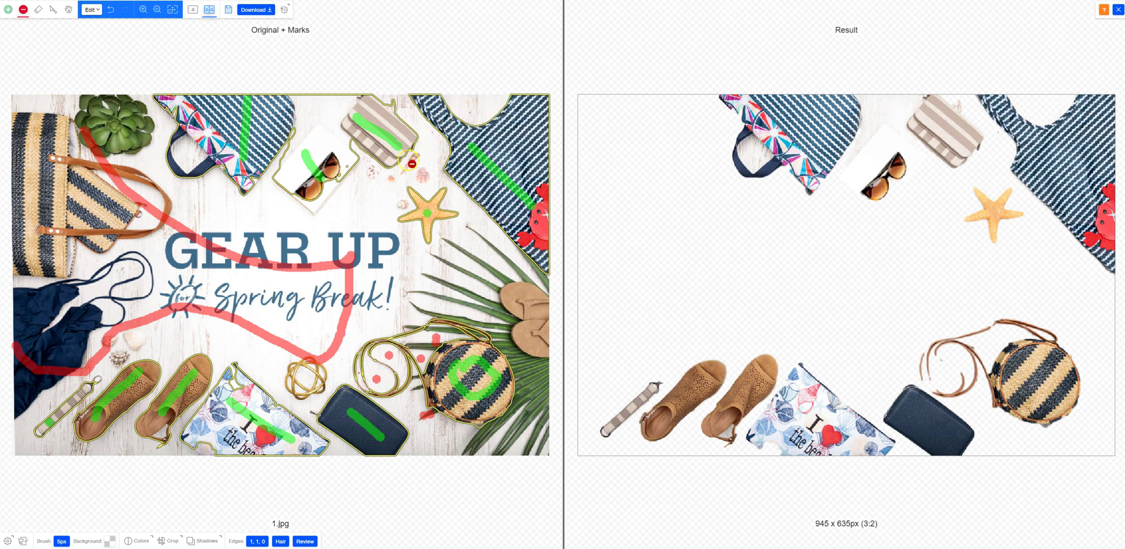
{"action": "left_click", "coordinate": [330, 114]}
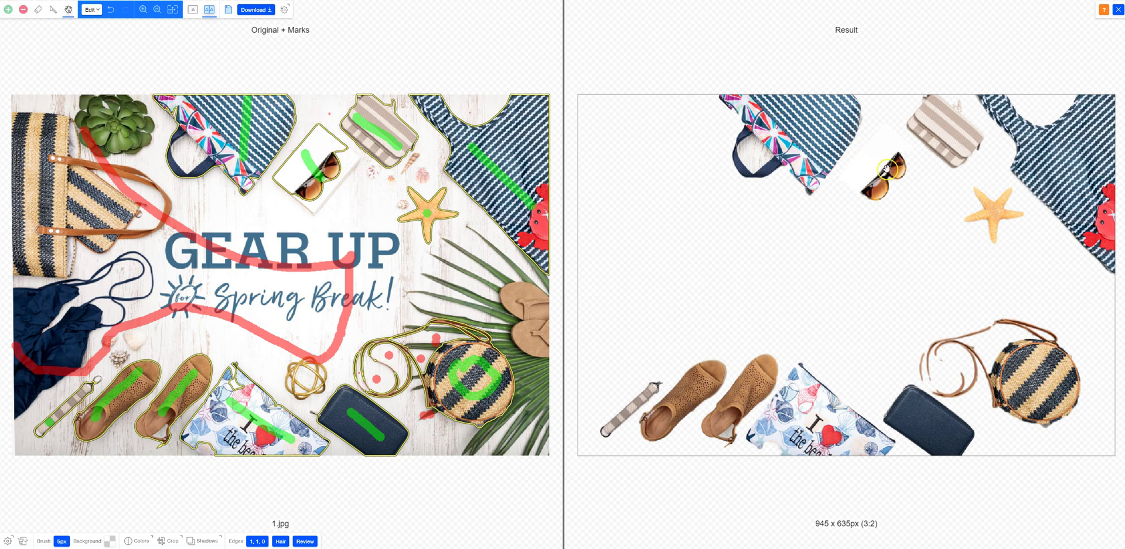
- Download the clipped flat-lay result with its transparent background
{"action": "left_click", "coordinate": [256, 10]}
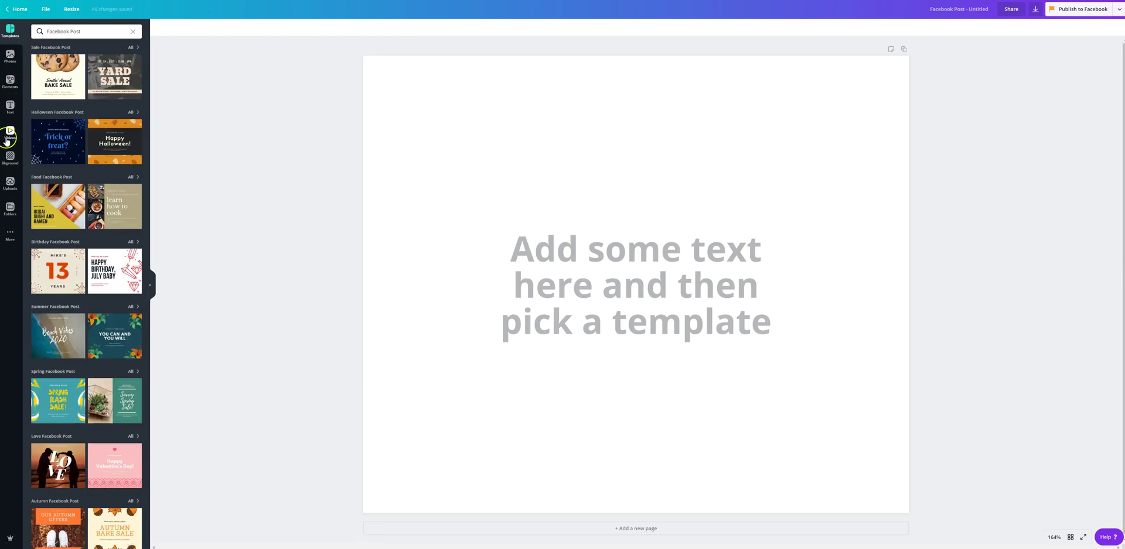
- Upload the clipped image file '1' from the Desktop into Canva's uploads
{"action": "left_click", "coordinate": [8, 183]}
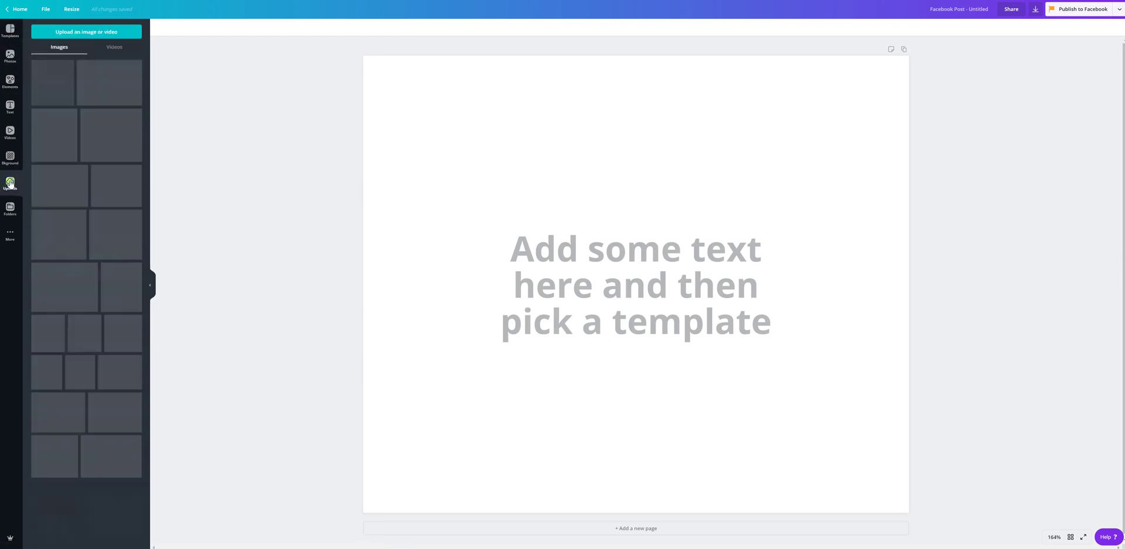
{"action": "left_click", "coordinate": [67, 33]}
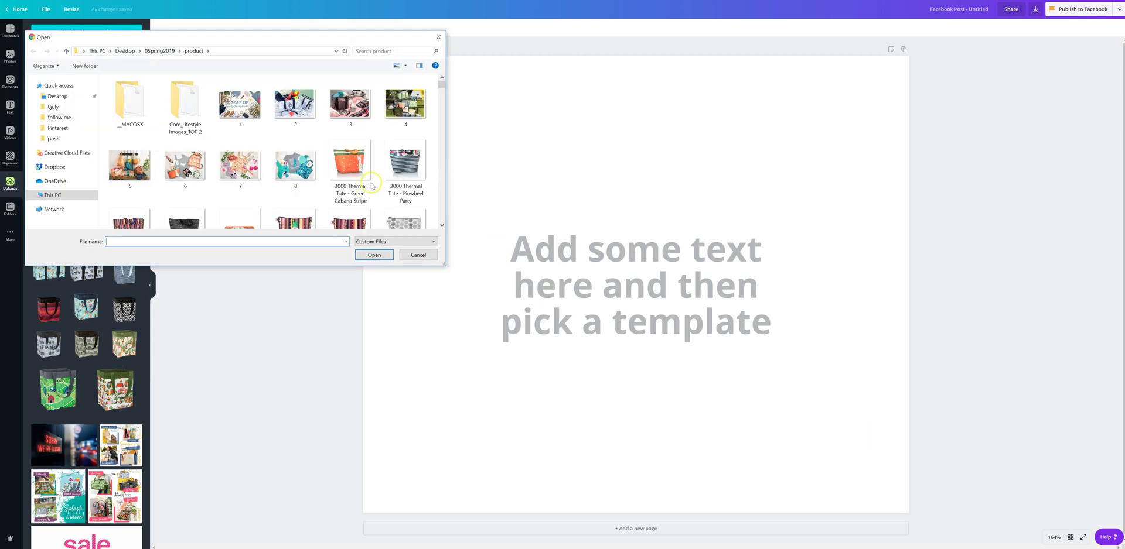
{"action": "left_click", "coordinate": [125, 51]}
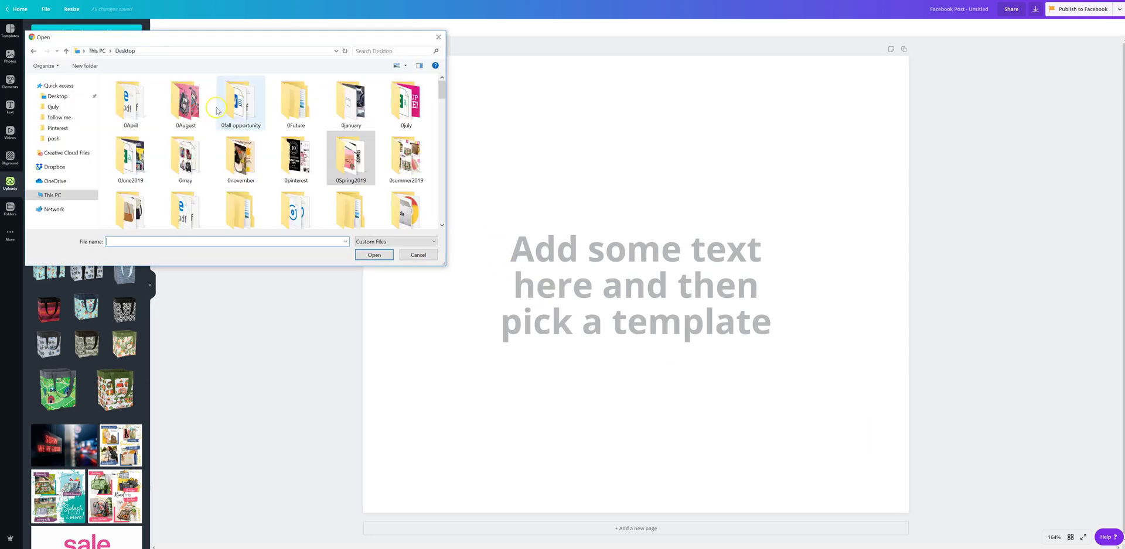
{"action": "scroll", "coordinate": [267, 155], "scroll_direction": "down", "scroll_amount": 10}
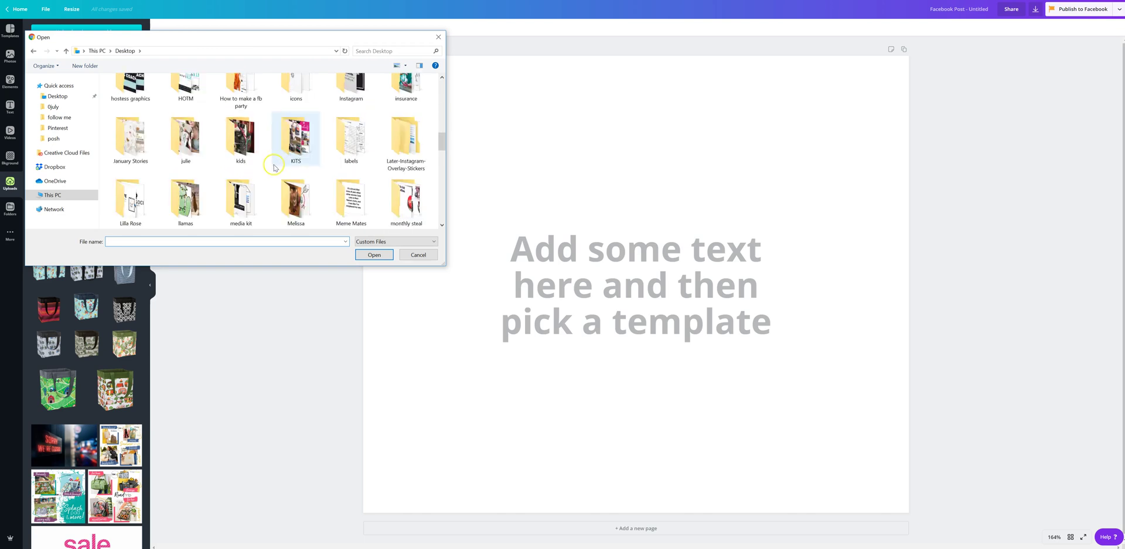
{"action": "scroll", "coordinate": [274, 170], "scroll_direction": "down", "scroll_amount": 9}
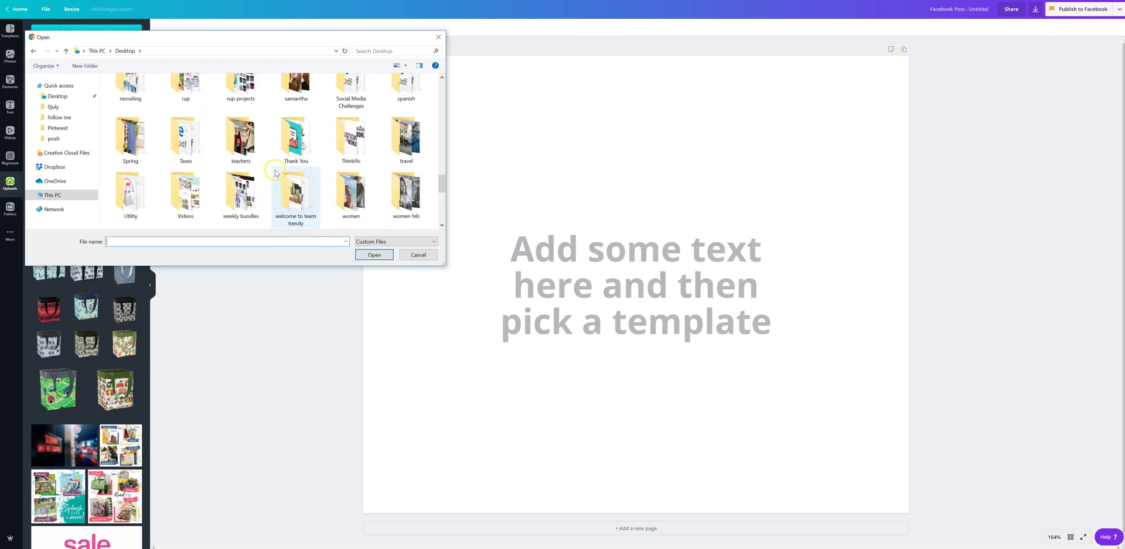
{"action": "scroll", "coordinate": [287, 170], "scroll_direction": "down", "scroll_amount": 2}
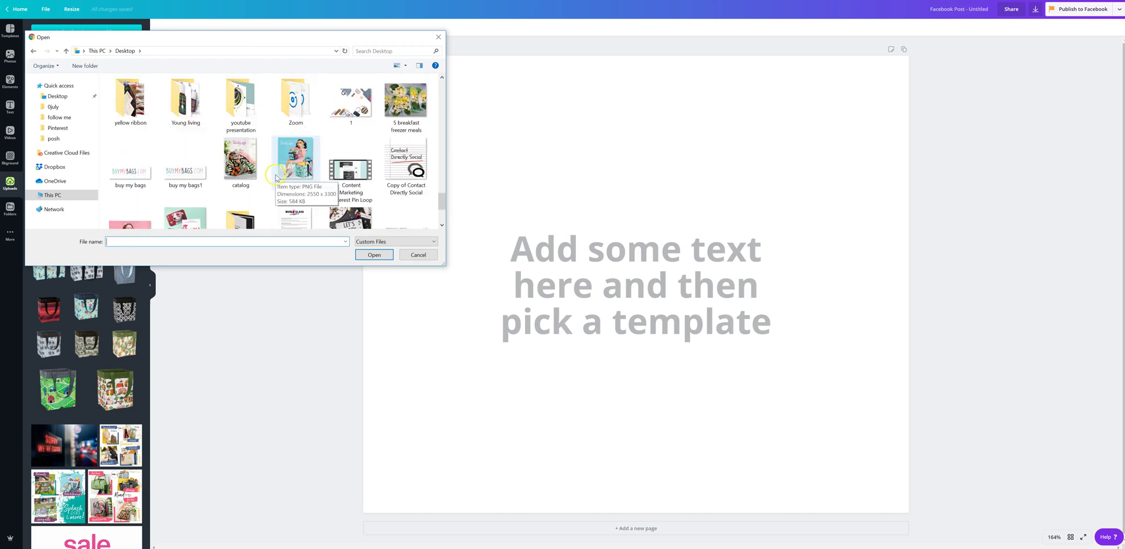
{"action": "double_click", "coordinate": [350, 104]}
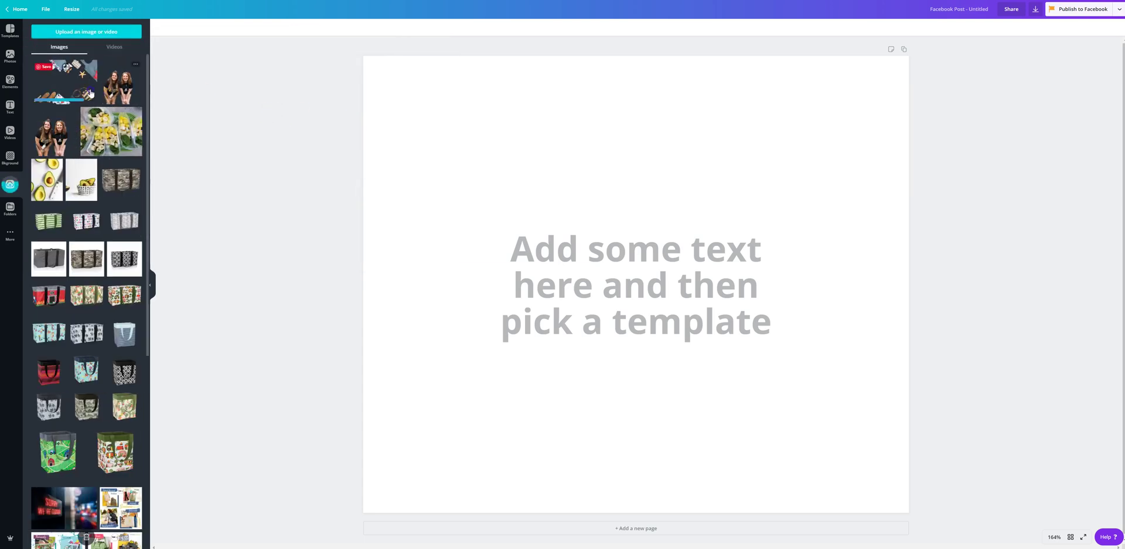
- Add the uploaded bags image to the Facebook post and delete the placeholder text
{"action": "left_click", "coordinate": [80, 85]}
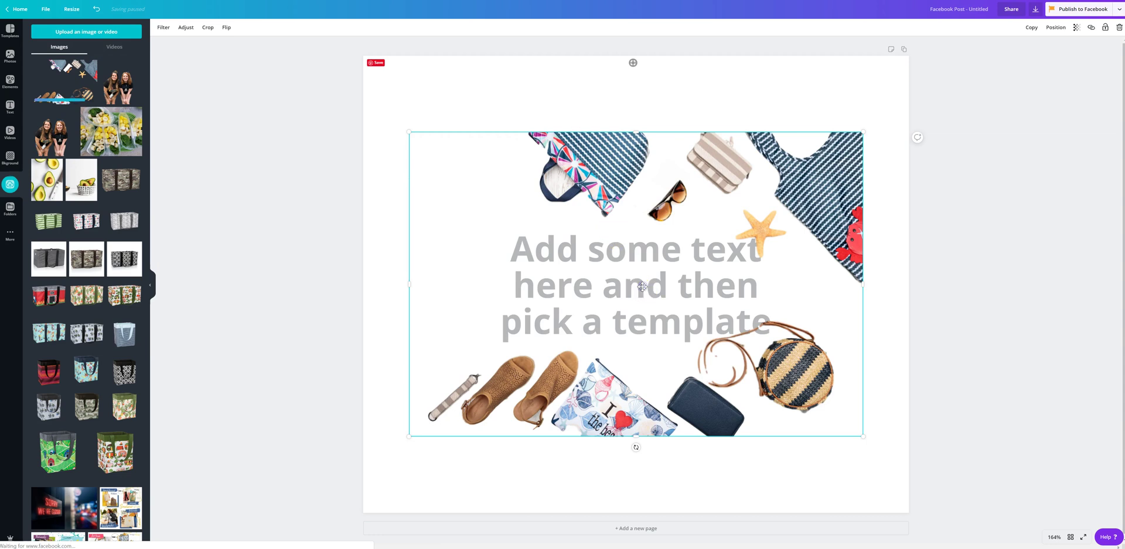
{"action": "left_click_drag", "start_coordinate": [559, 292], "coordinate": [294, 241]}
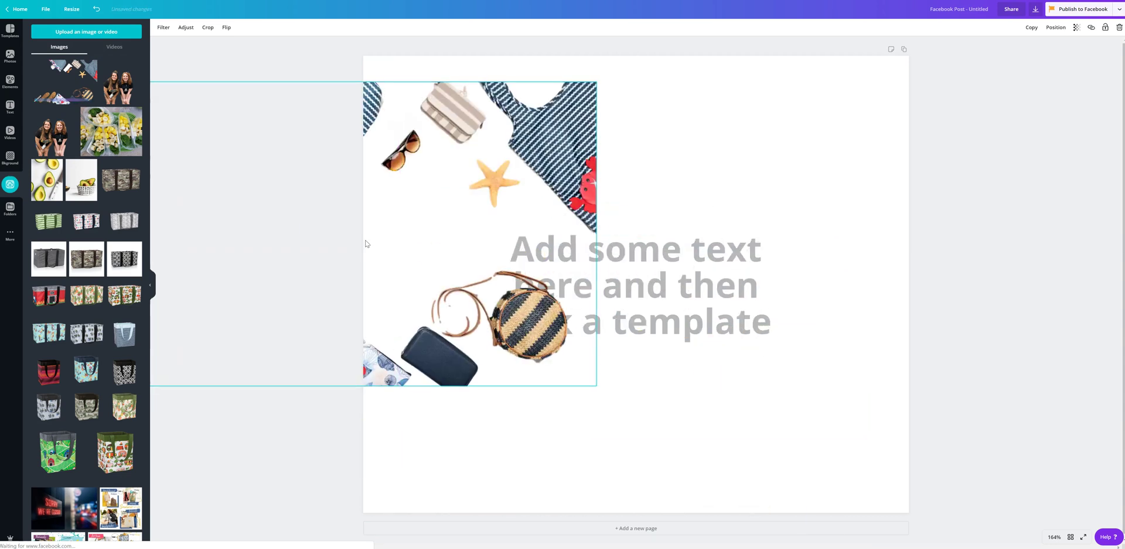
{"action": "left_click", "coordinate": [656, 335]}
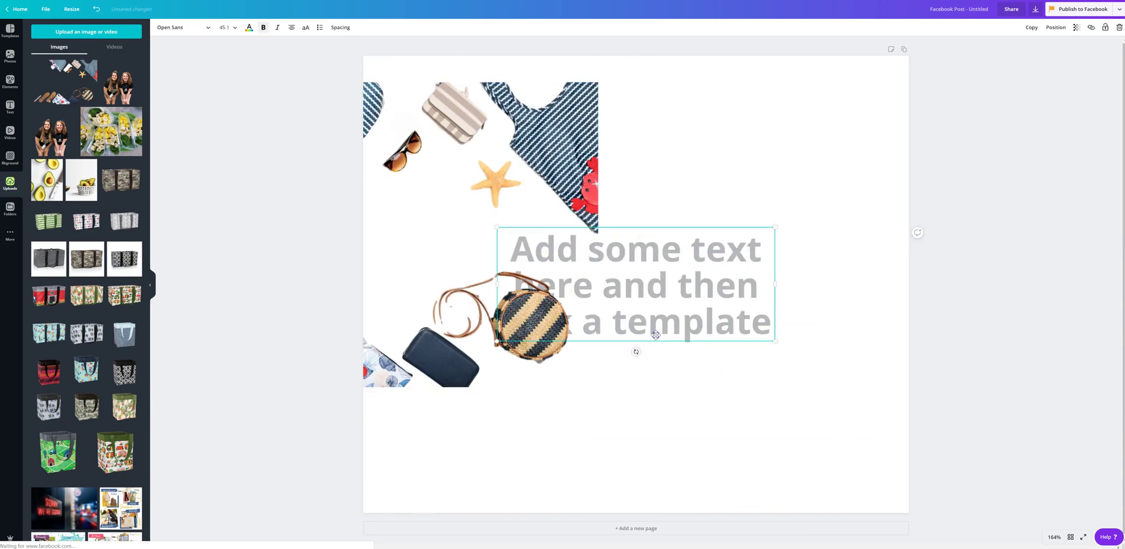
{"action": "left_click", "coordinate": [1118, 27]}
- Move the bags image toward the lower right of the page
{"action": "left_click", "coordinate": [594, 225]}
{"action": "left_click_drag", "start_coordinate": [595, 225], "coordinate": [903, 350]}
{"action": "left_click", "coordinate": [732, 126]}
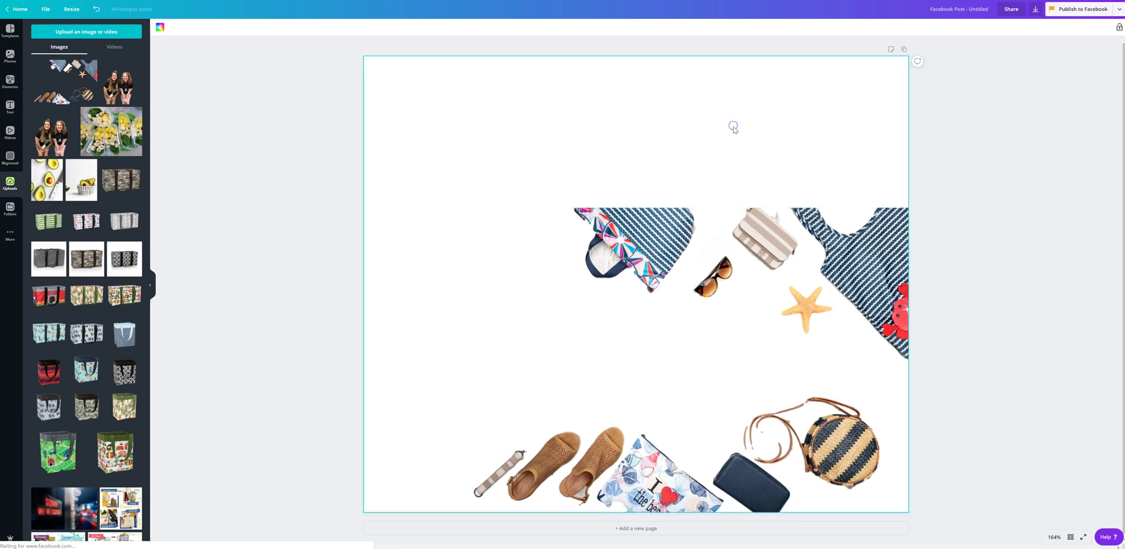